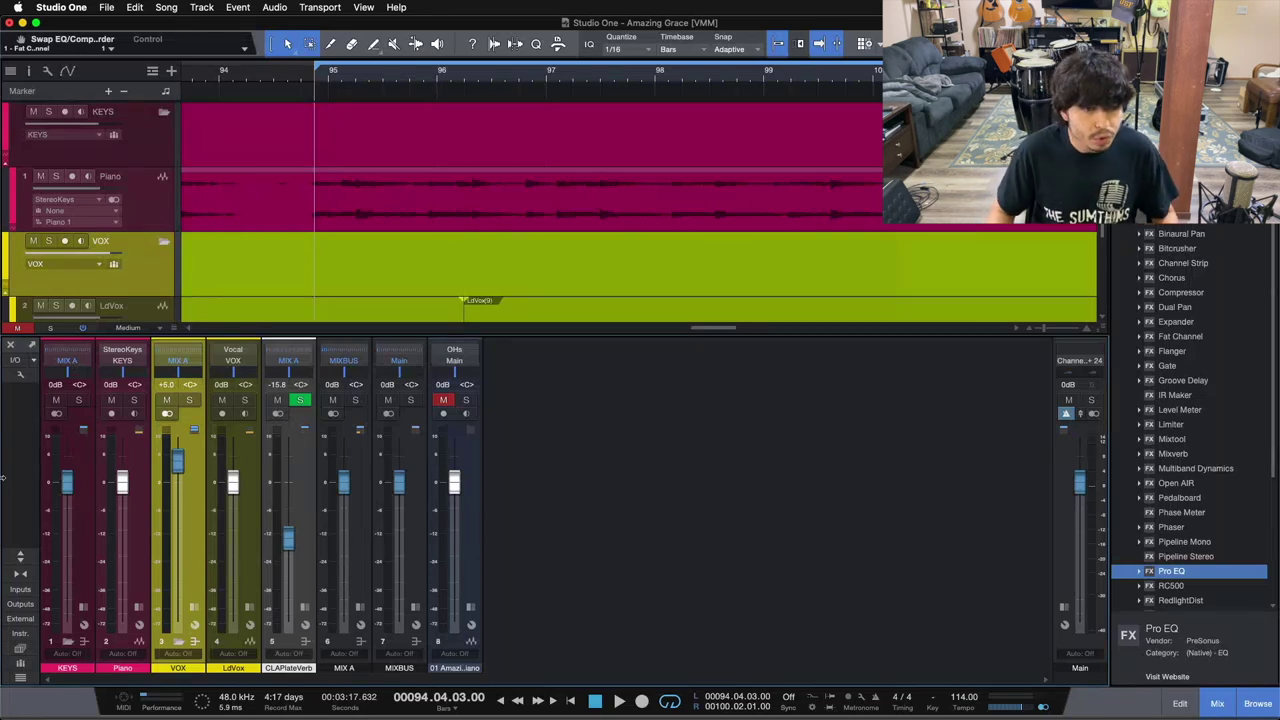
# Mute VOX, expand the KEYS inserts to show Pro EQ and Fat Channel, and start playback.
pyautogui.click(167, 400)
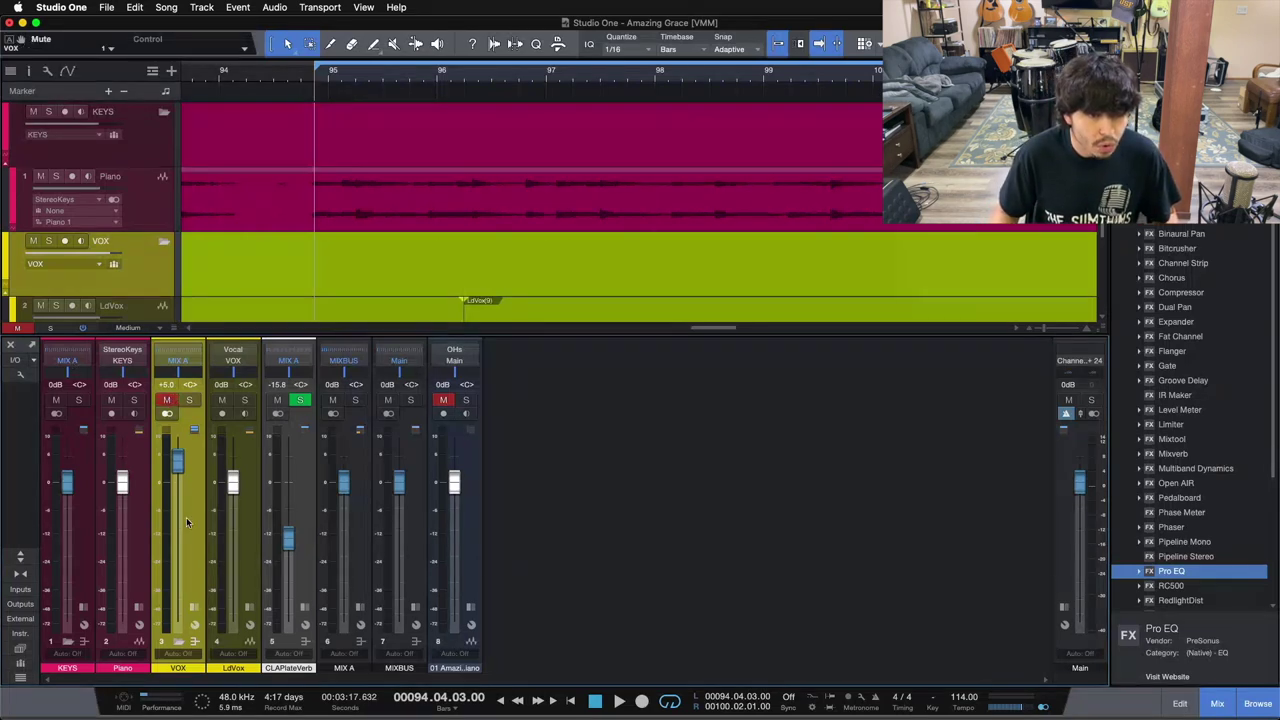
pyautogui.click(82, 605)
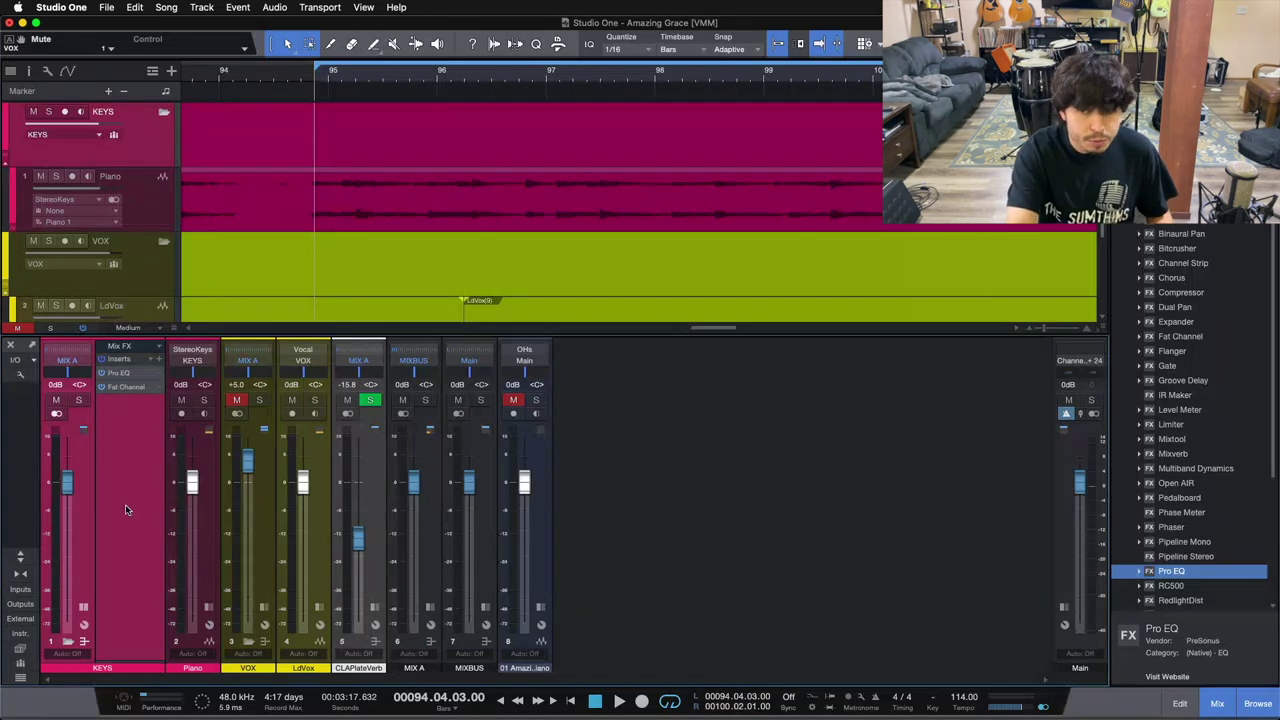
pyautogui.press('space')
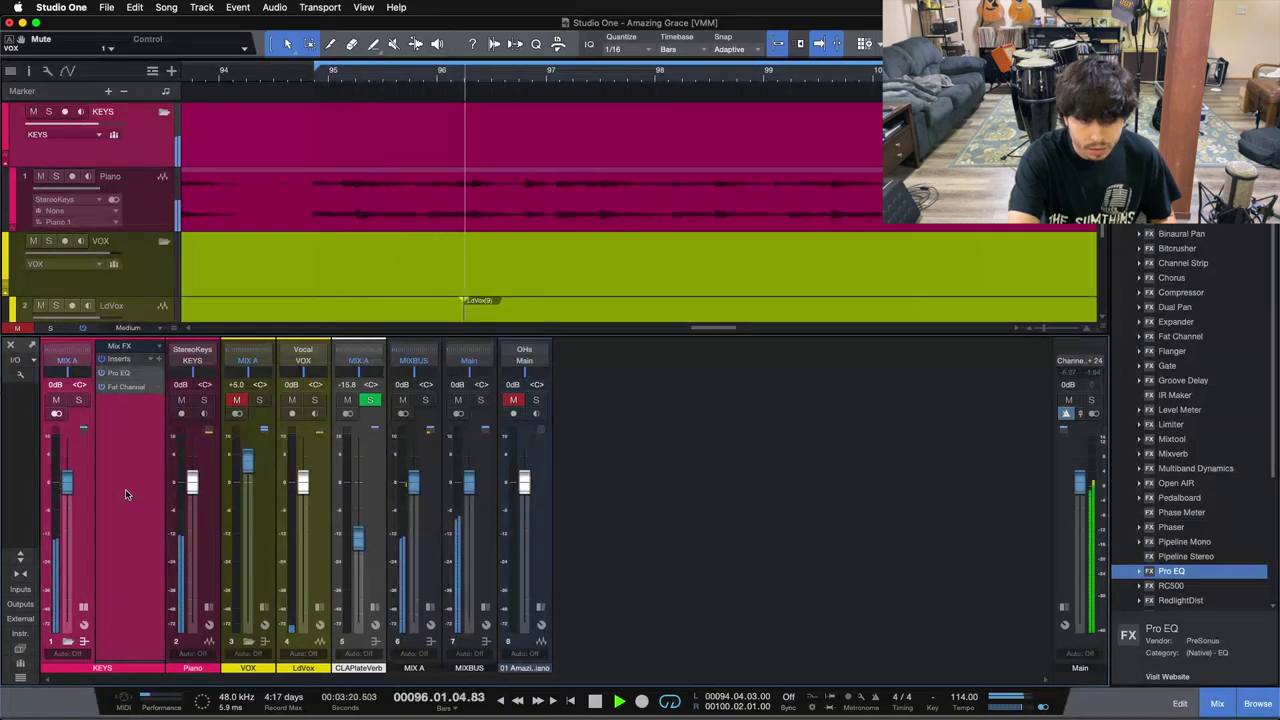
# Stop playback at bar 96 with the KEYS channel's inserts still visible.
pyautogui.press('space')
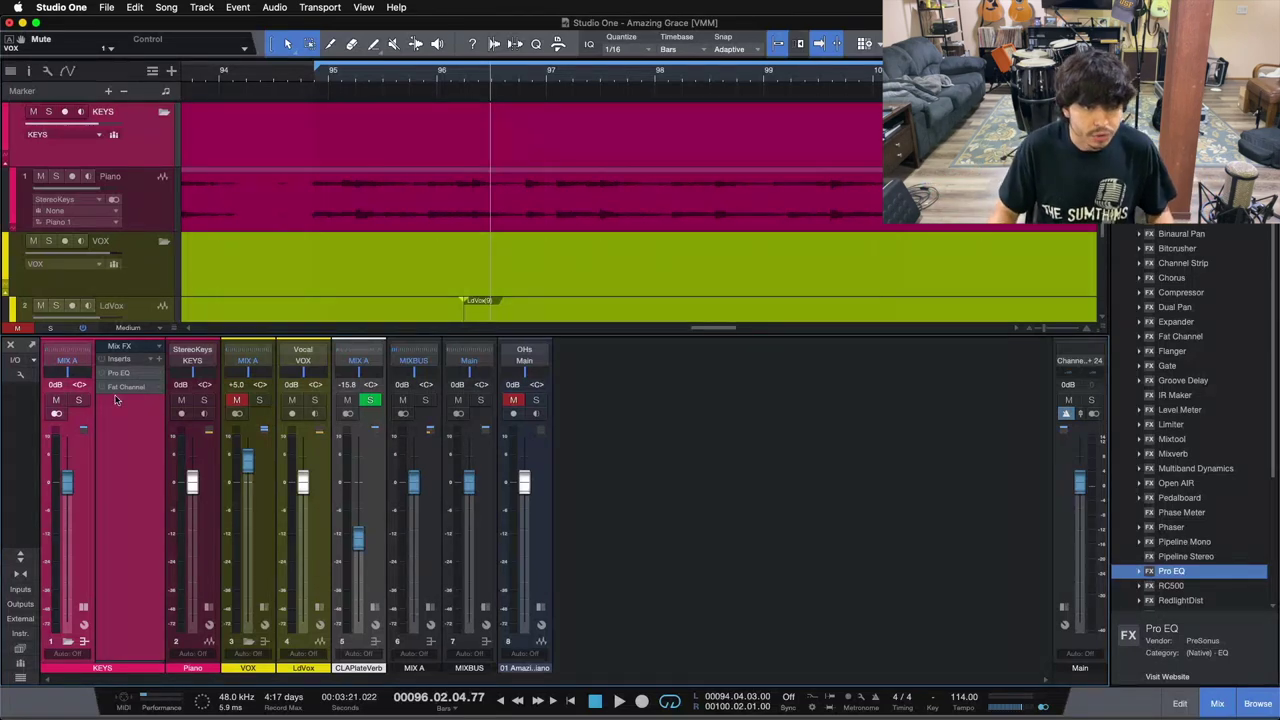
# Open the KEYS Pro EQ, move its window aside, and switch off the LMF and HMF bands.
pyautogui.click(118, 373)
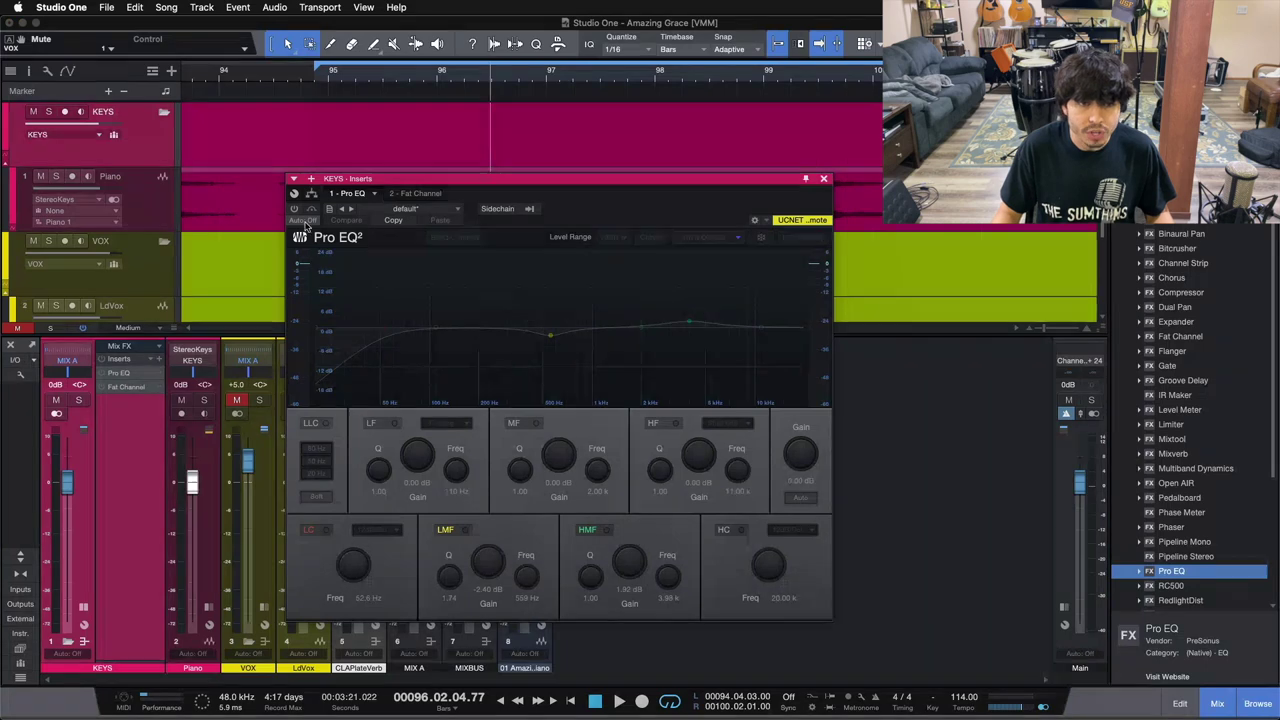
pyautogui.moveTo(621, 207); pyautogui.dragTo(751, 218)
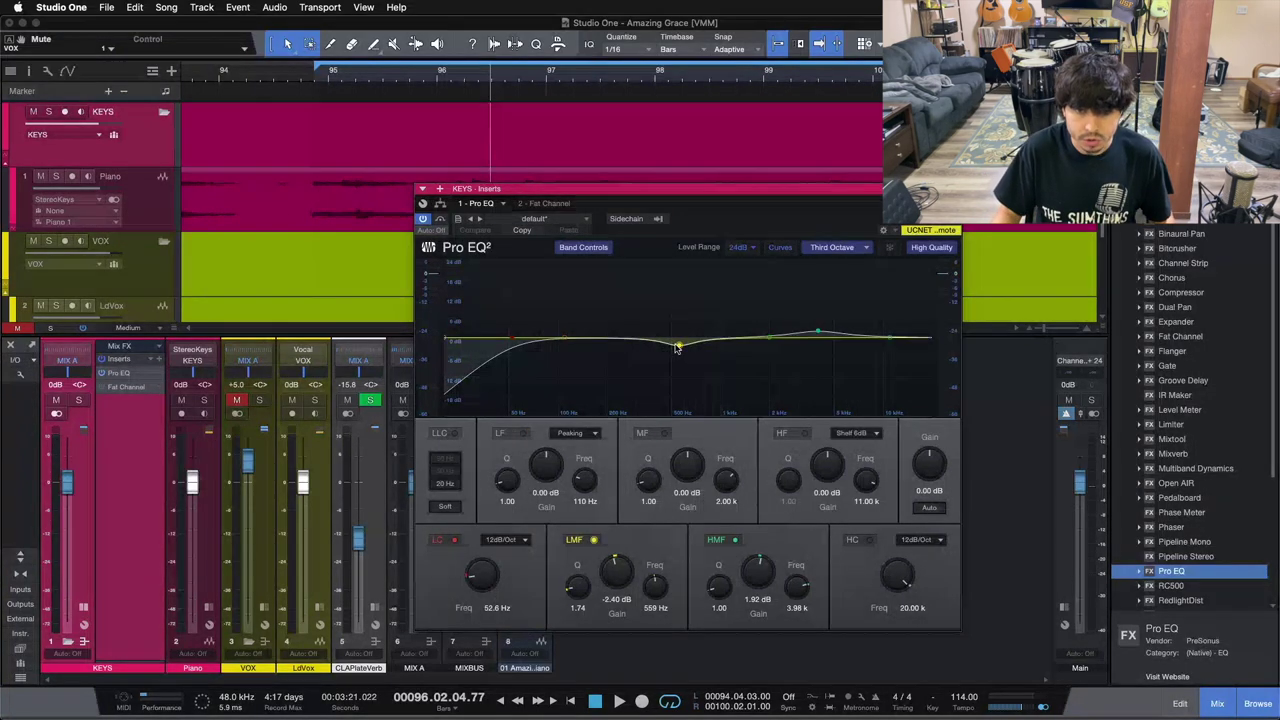
pyautogui.click(594, 539)
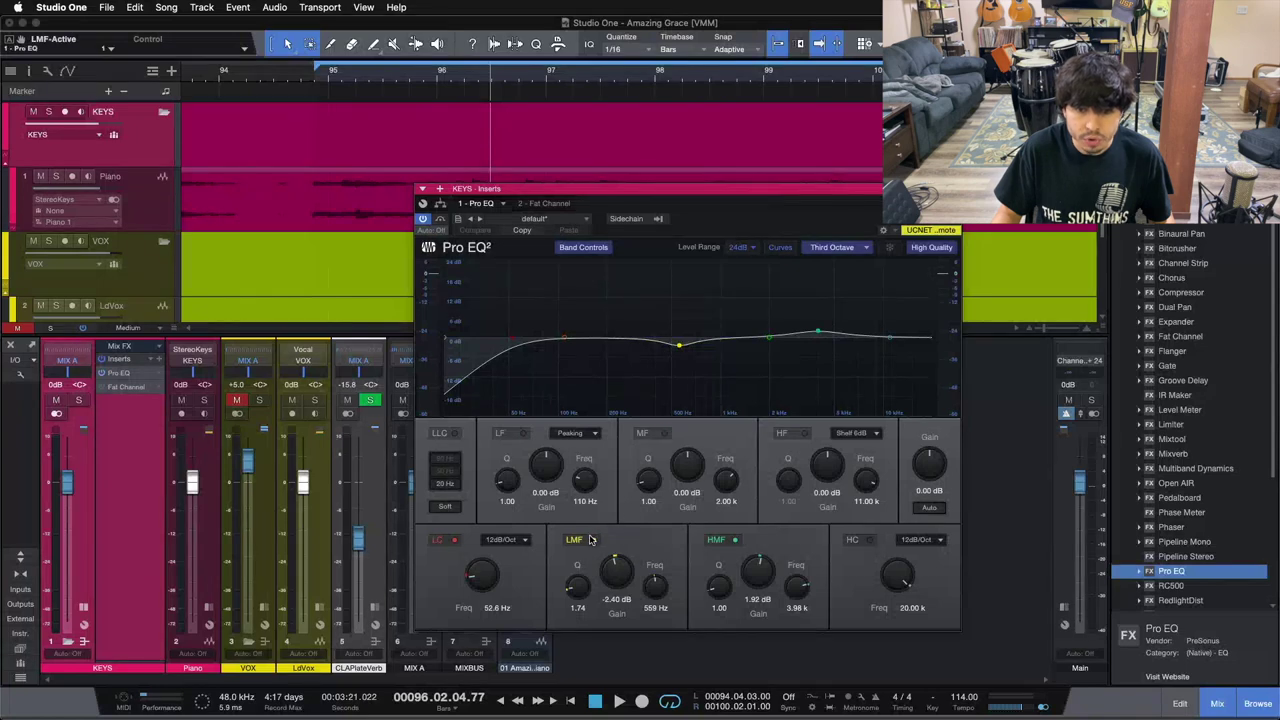
pyautogui.click(734, 539)
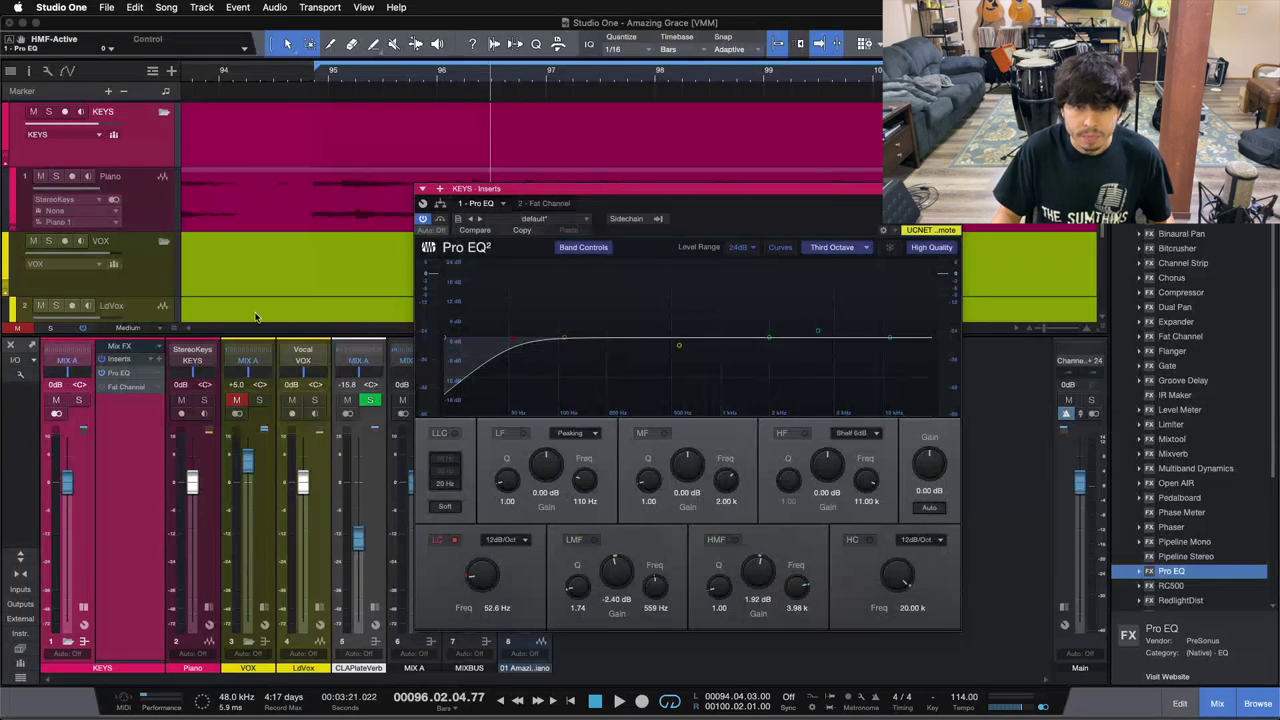
# Compare the low cut on and off, leaving it off for a flat curve, and reset the playhead.
pyautogui.click(452, 540)
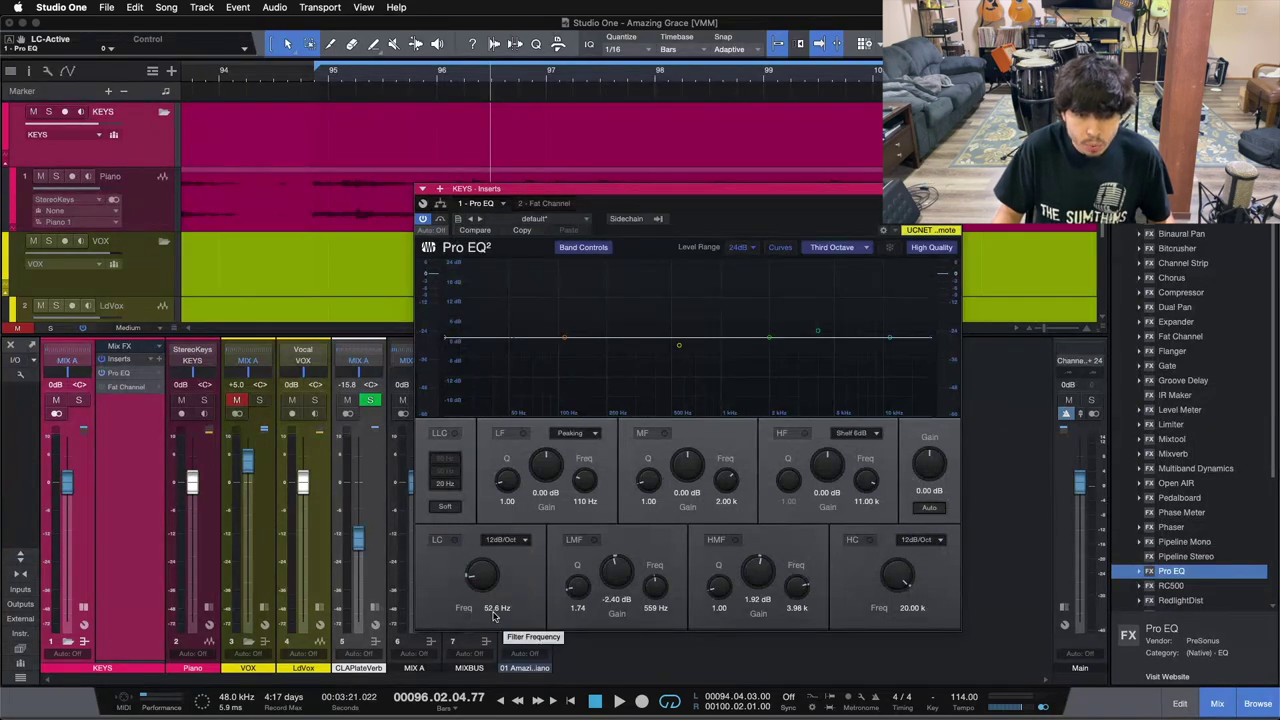
pyautogui.click(452, 540)
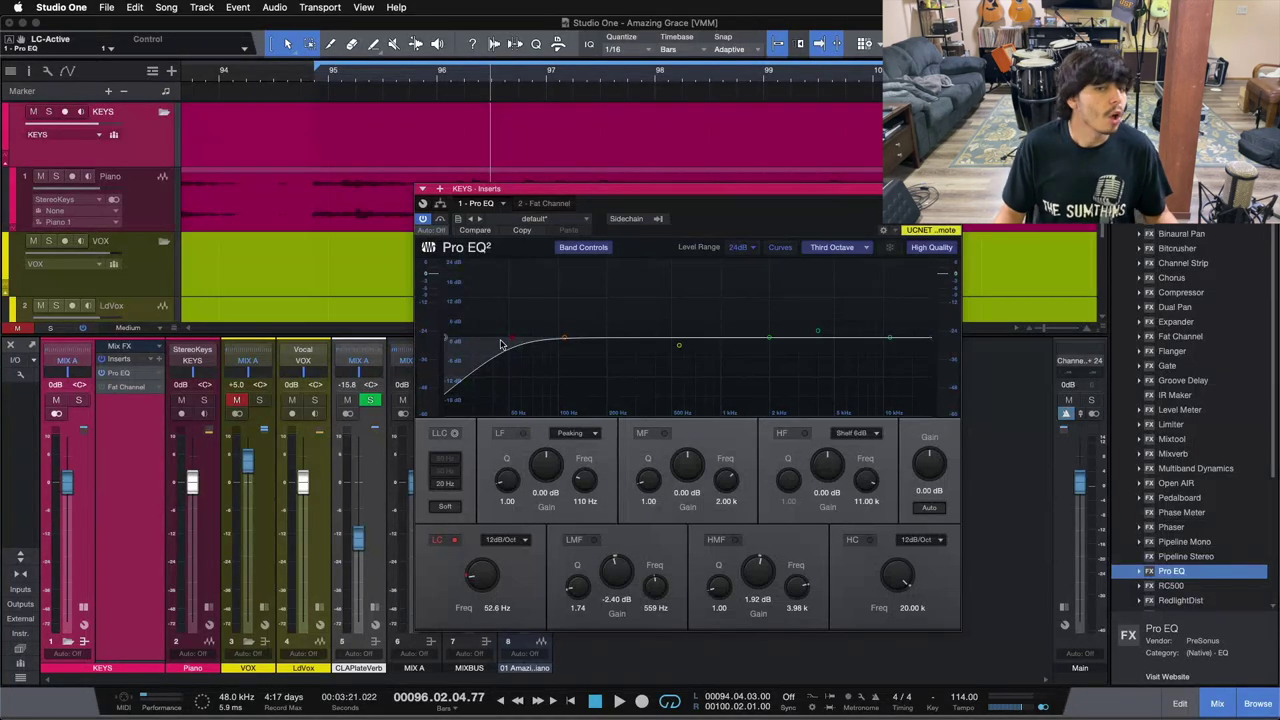
pyautogui.click(444, 541)
pyautogui.click(444, 541)
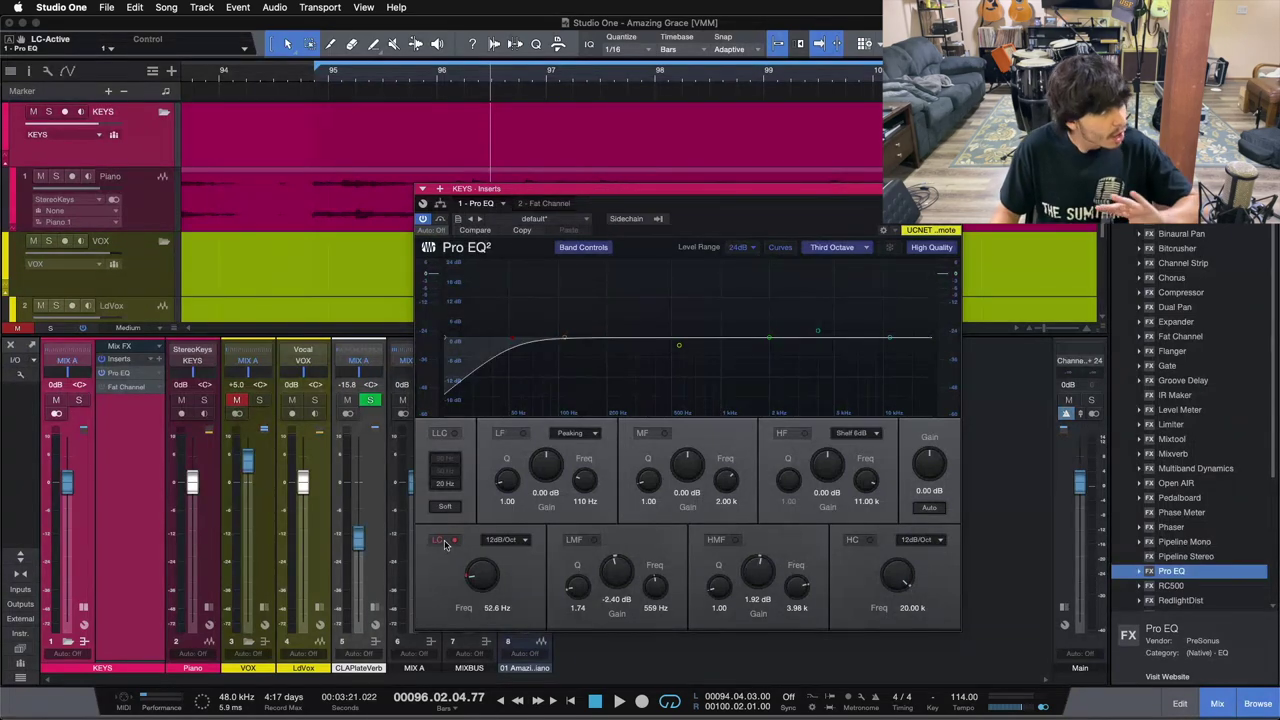
pyautogui.click(444, 541)
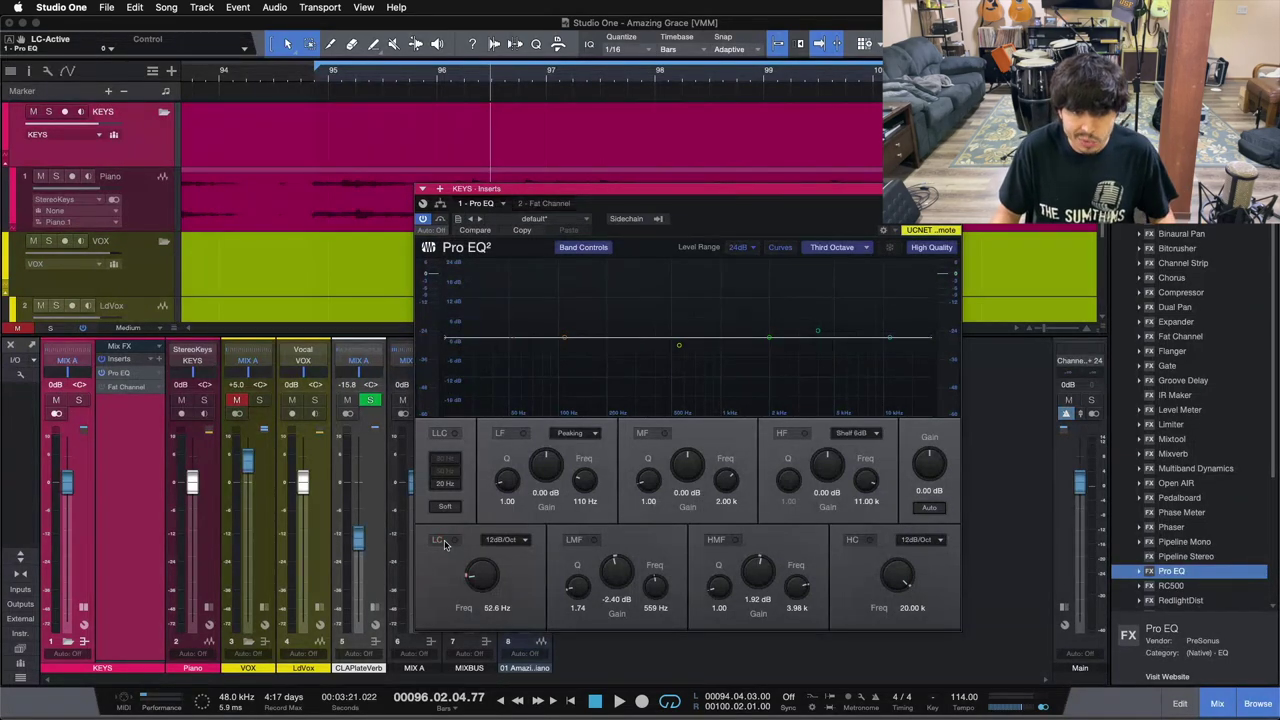
pyautogui.press('space')
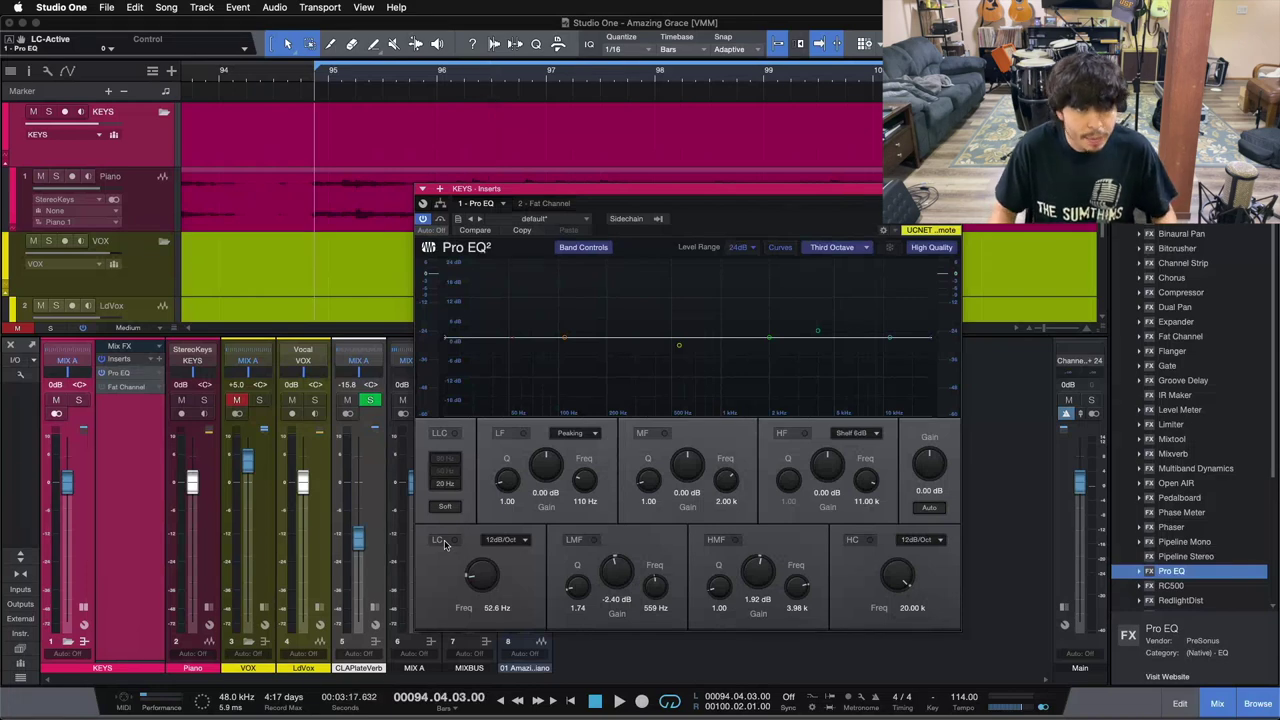
# A/B the 52.6 Hz low cut during playback, leave it on, then stop.
pyautogui.press('space')
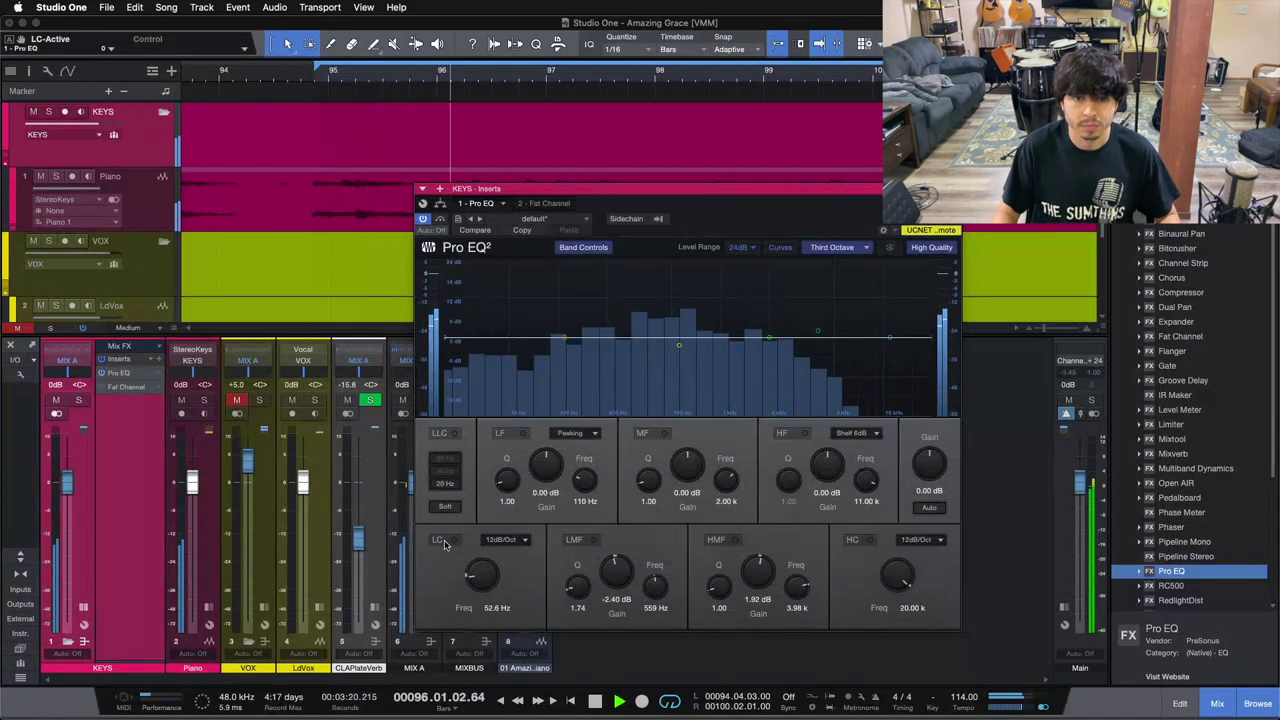
pyautogui.click(445, 543)
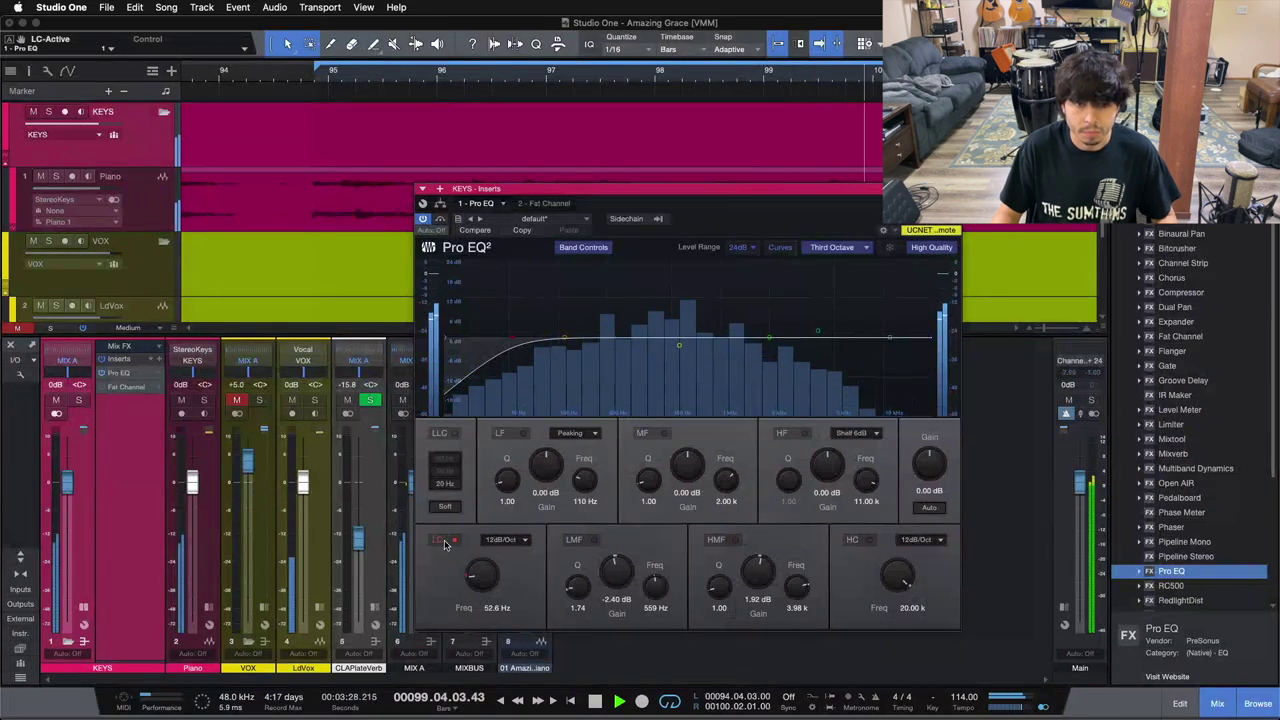
pyautogui.click(445, 541)
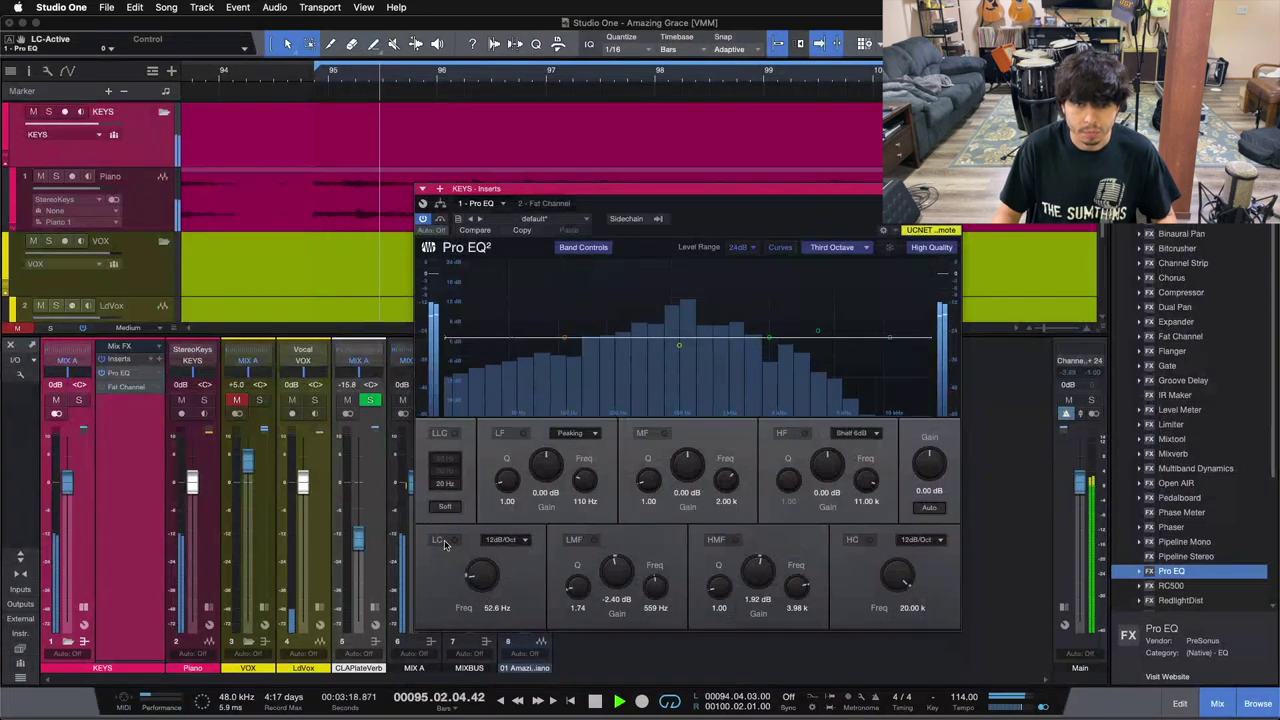
pyautogui.click(445, 541)
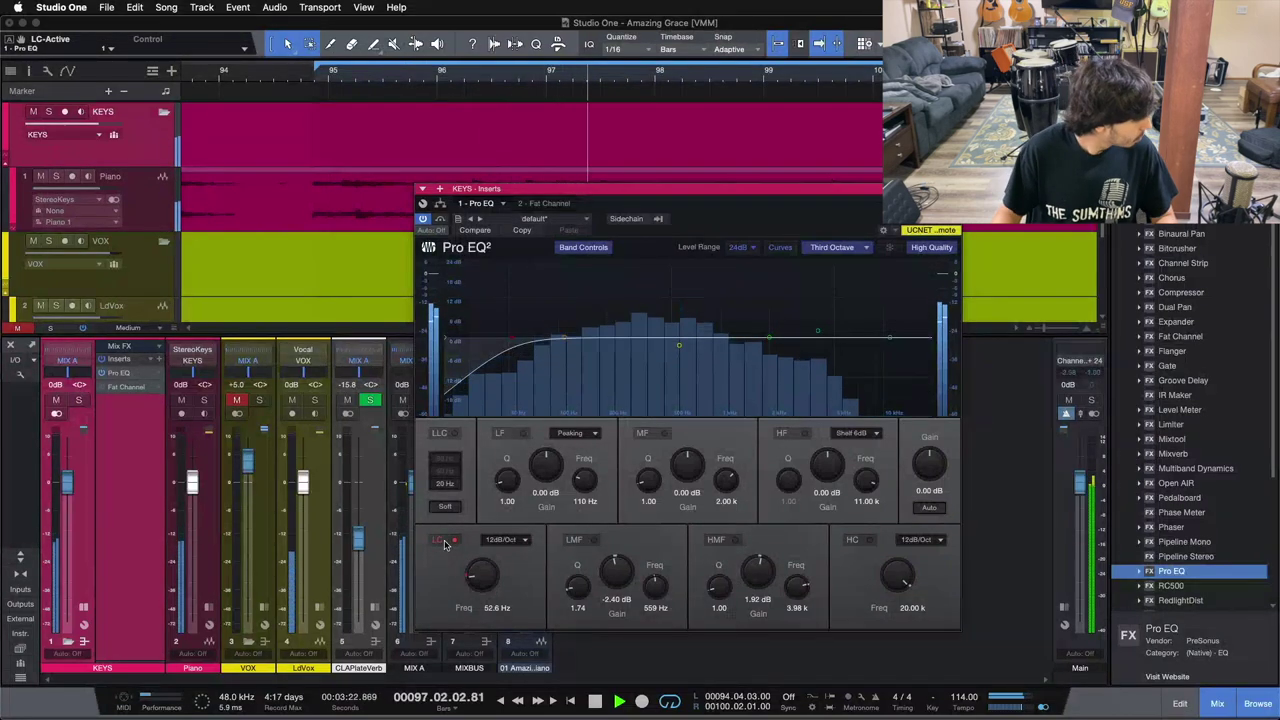
pyautogui.click(445, 541)
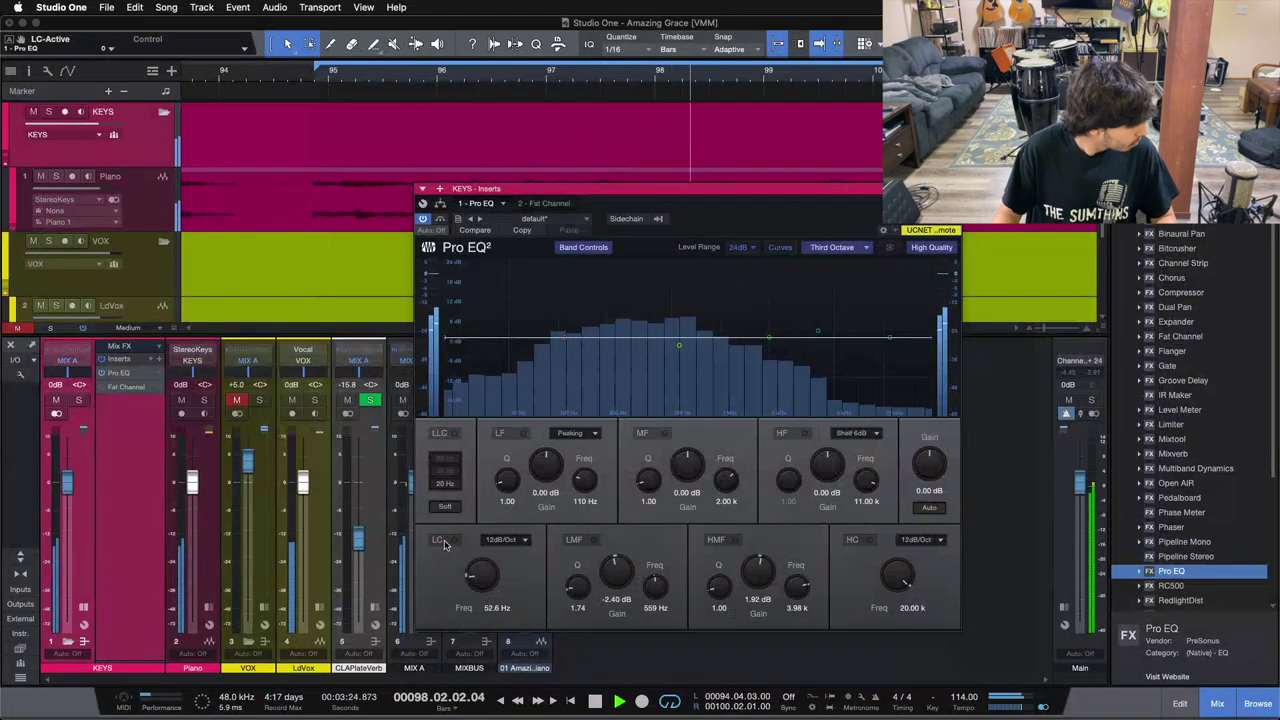
pyautogui.click(445, 541)
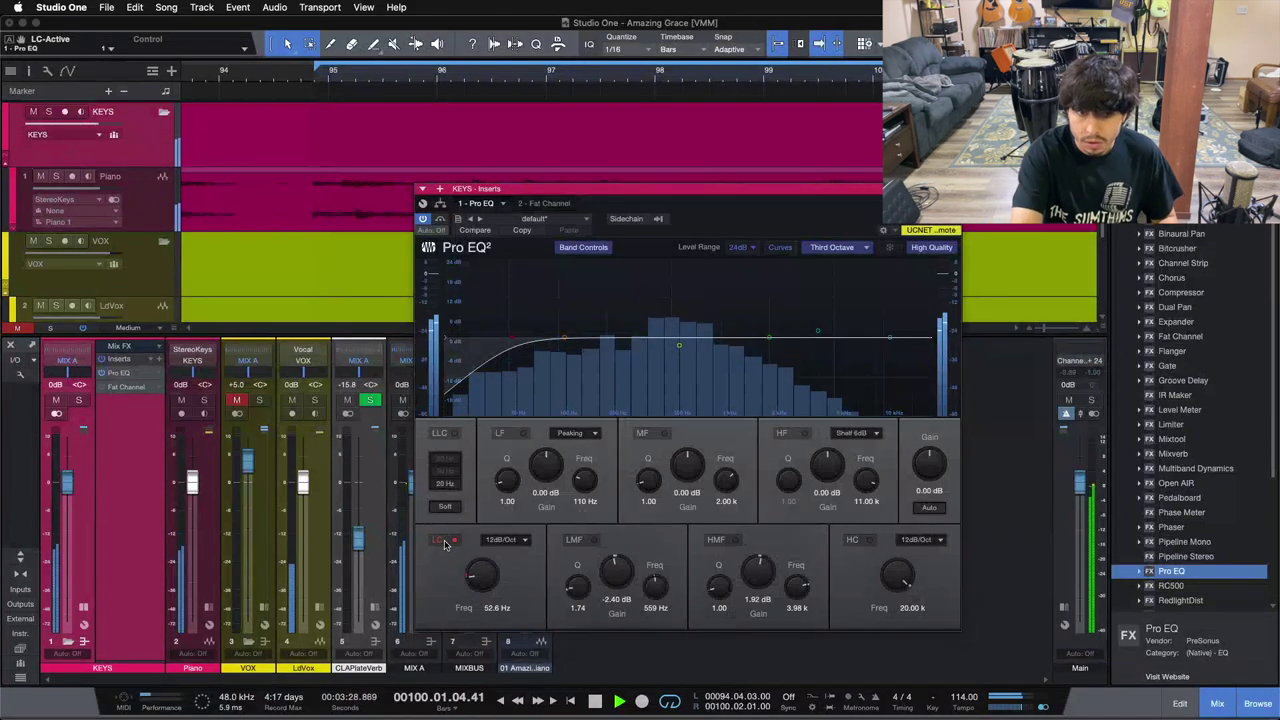
pyautogui.press('space')
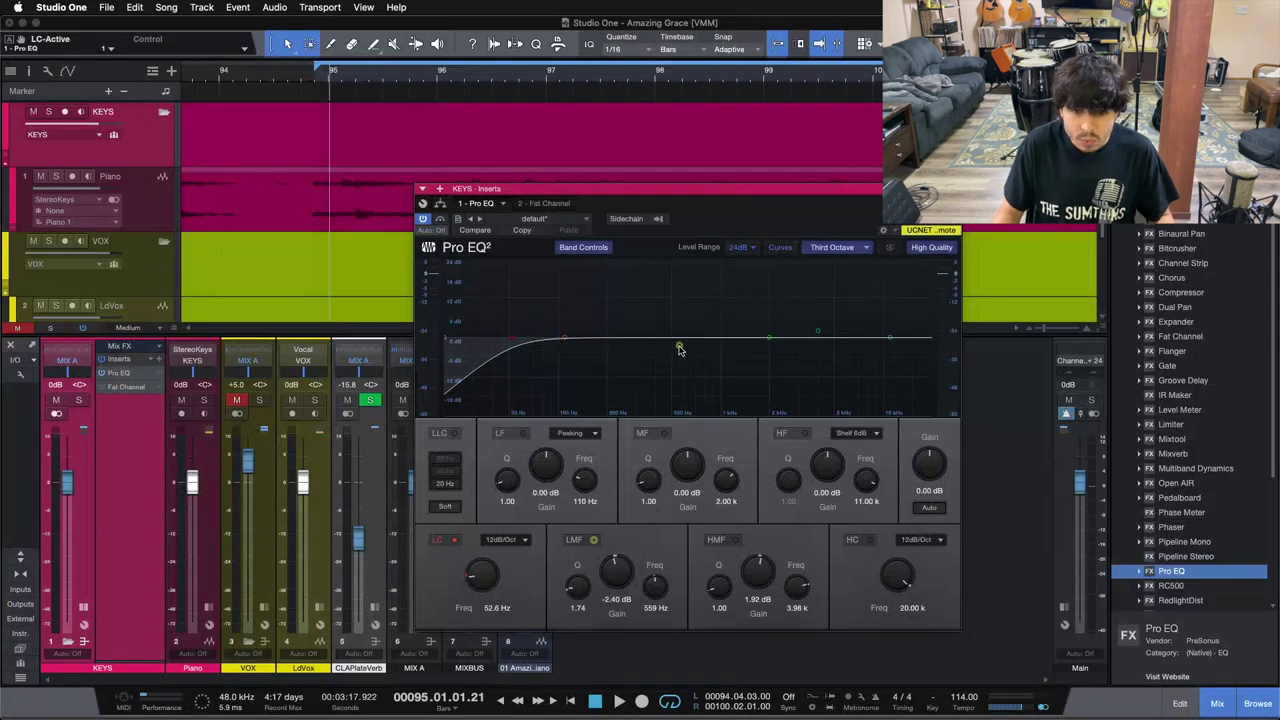
# Audition the low-mid band during playback, settling on a 2.40 dB cut at 559 Hz, left on.
pyautogui.click(592, 545)
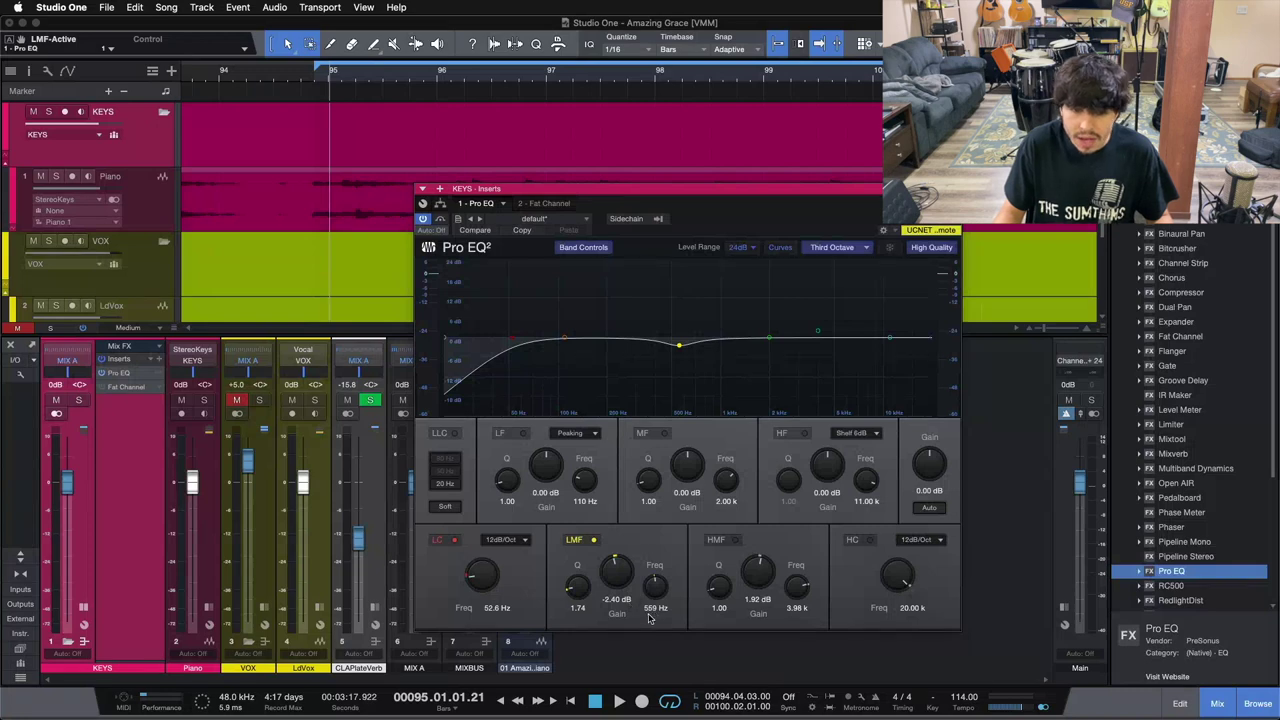
pyautogui.click(592, 541)
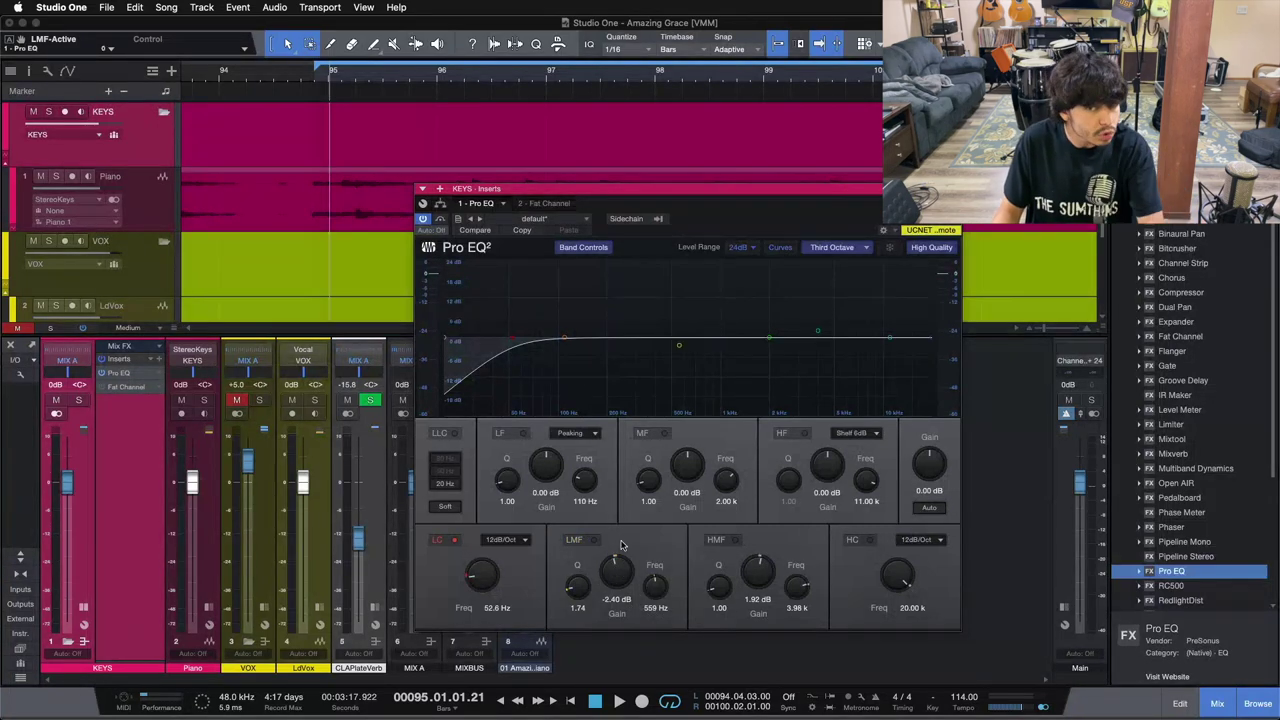
pyautogui.press('space')
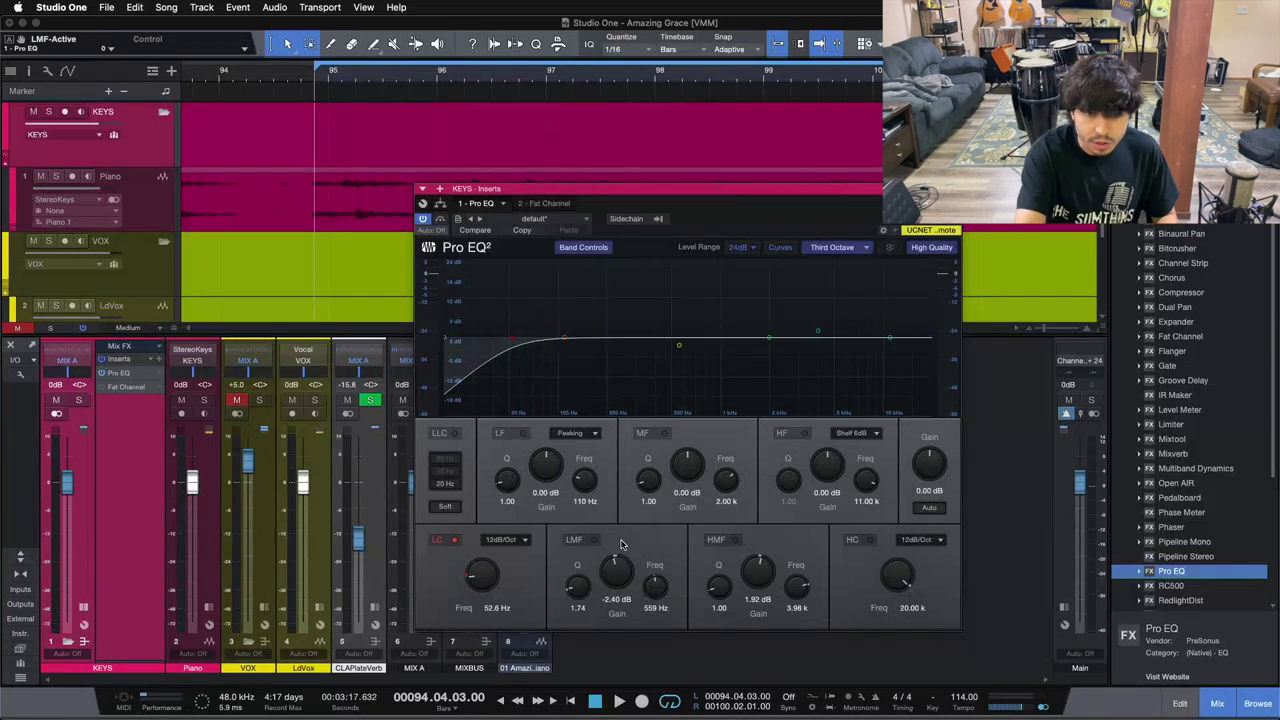
pyautogui.press('space')
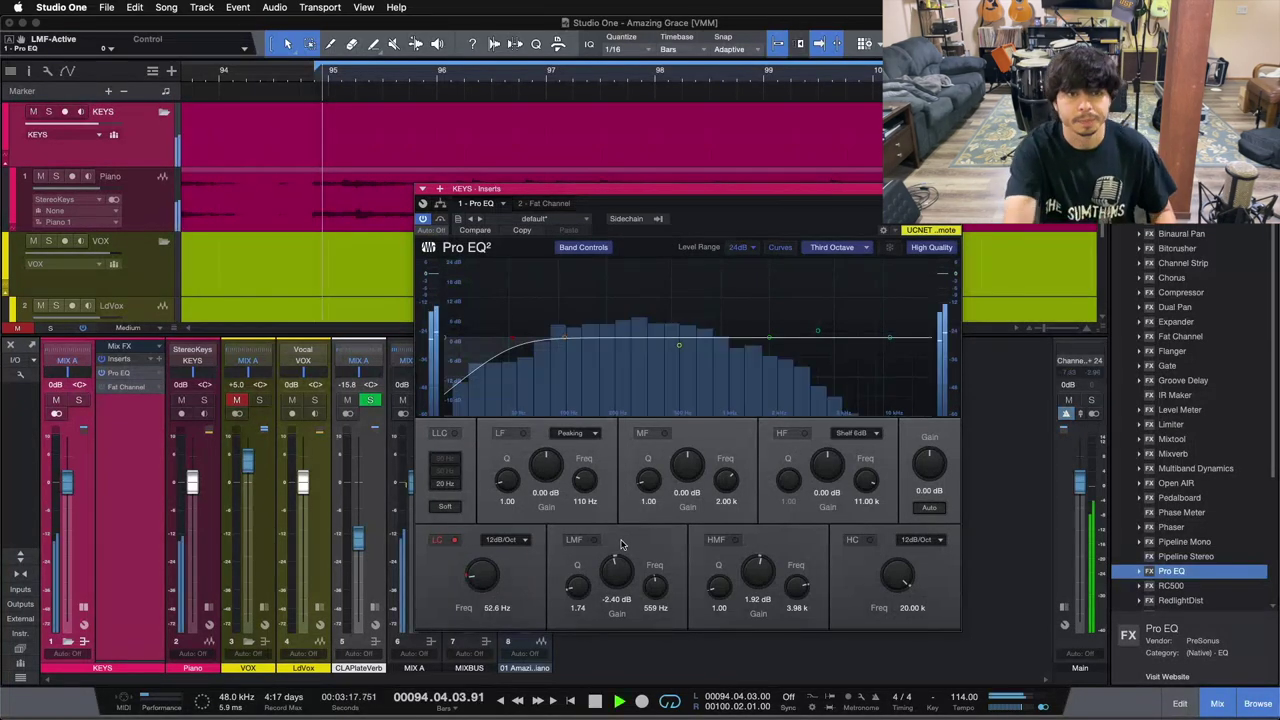
pyautogui.moveTo(613, 565); pyautogui.dragTo(614, 536)
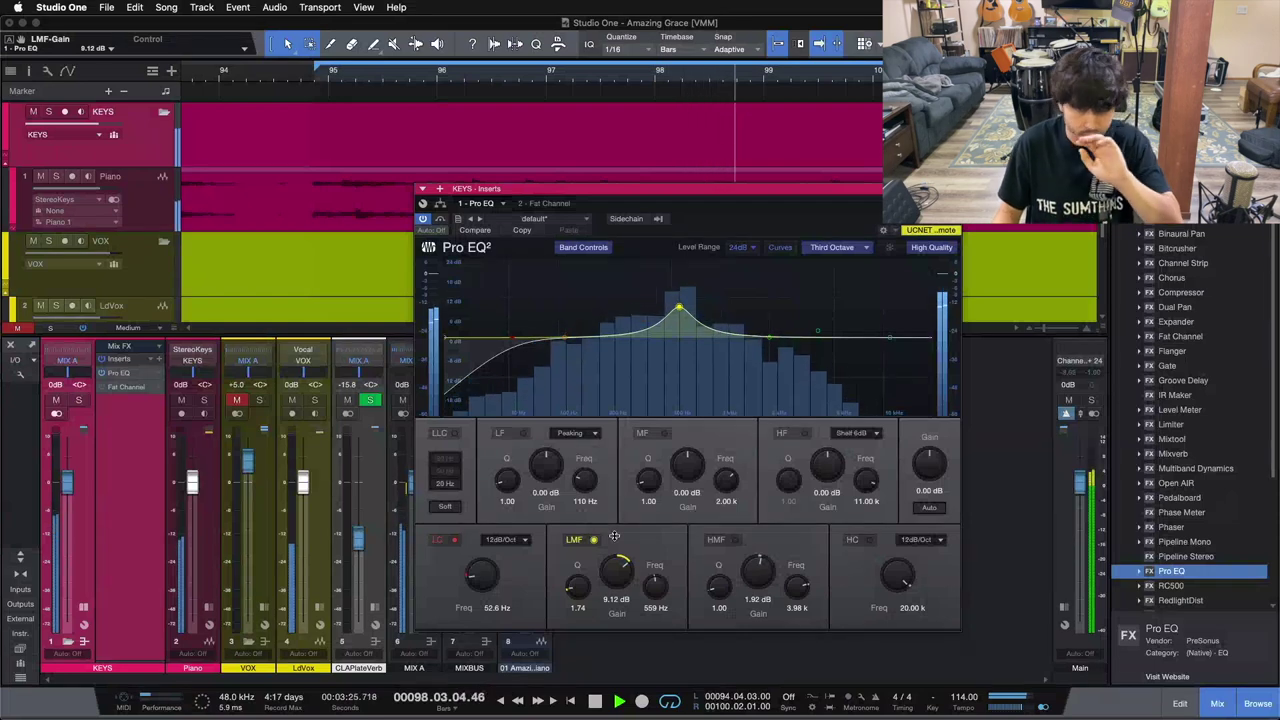
pyautogui.moveTo(614, 536); pyautogui.dragTo(656, 546)
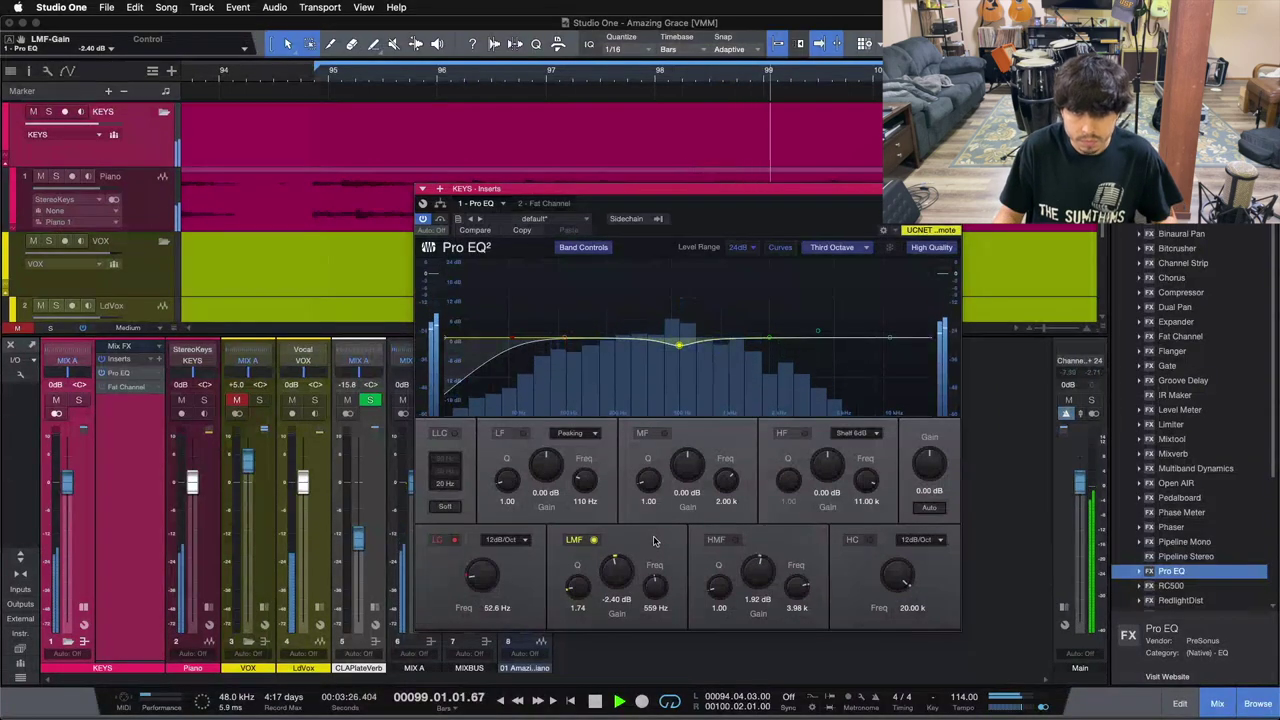
pyautogui.click(593, 541)
pyautogui.click(593, 541)
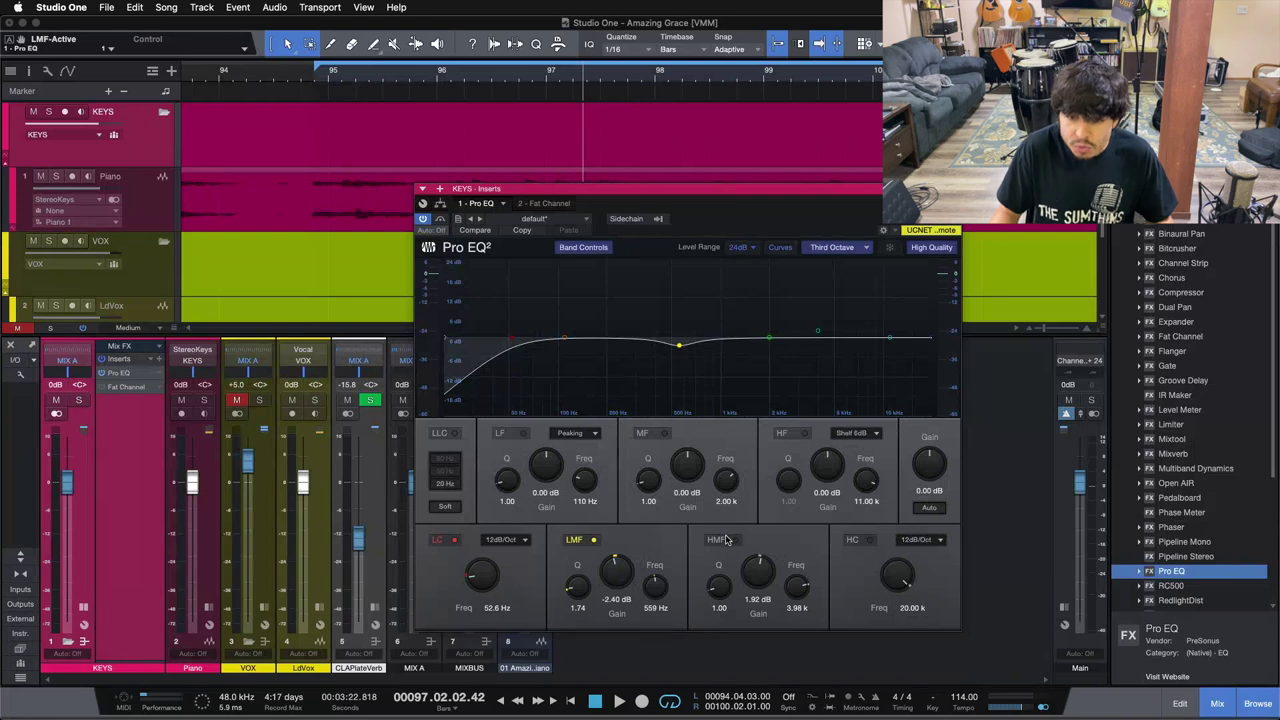
# A/B the high-mid band's 1.92 dB boost at 3.98 kHz during playback, leaving it on.
pyautogui.click(726, 540)
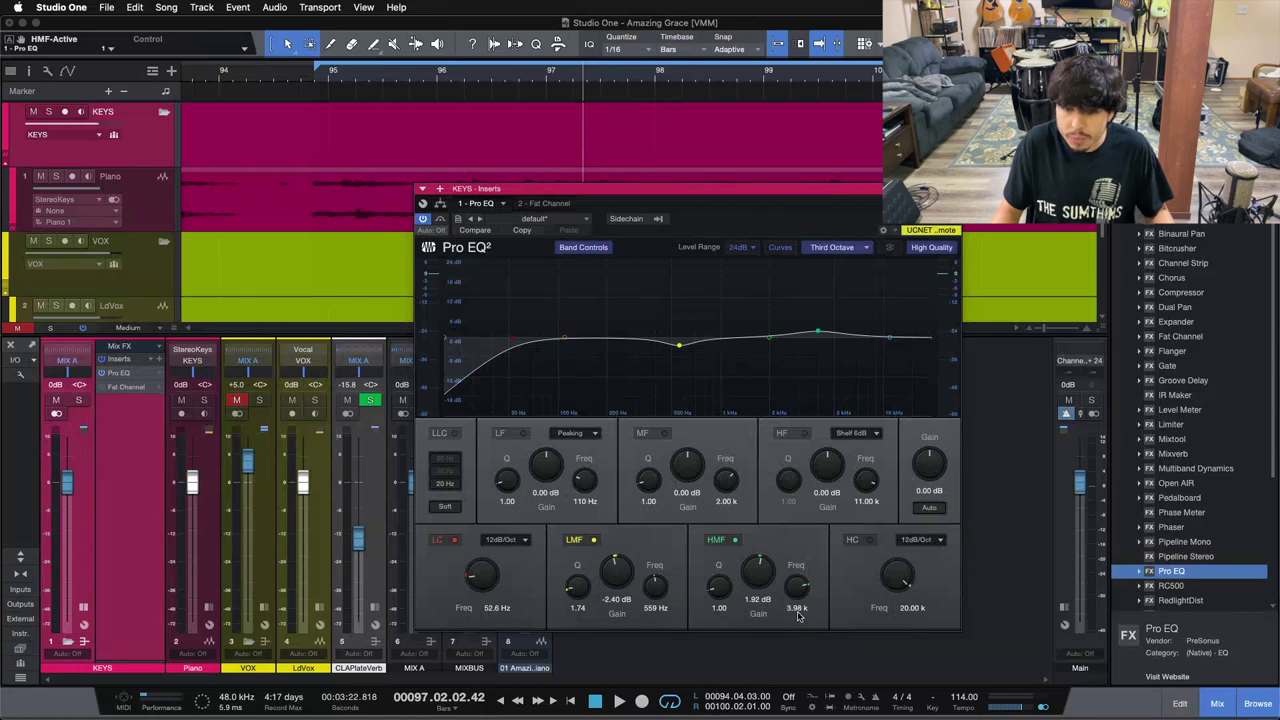
pyautogui.click(736, 541)
pyautogui.press('space')
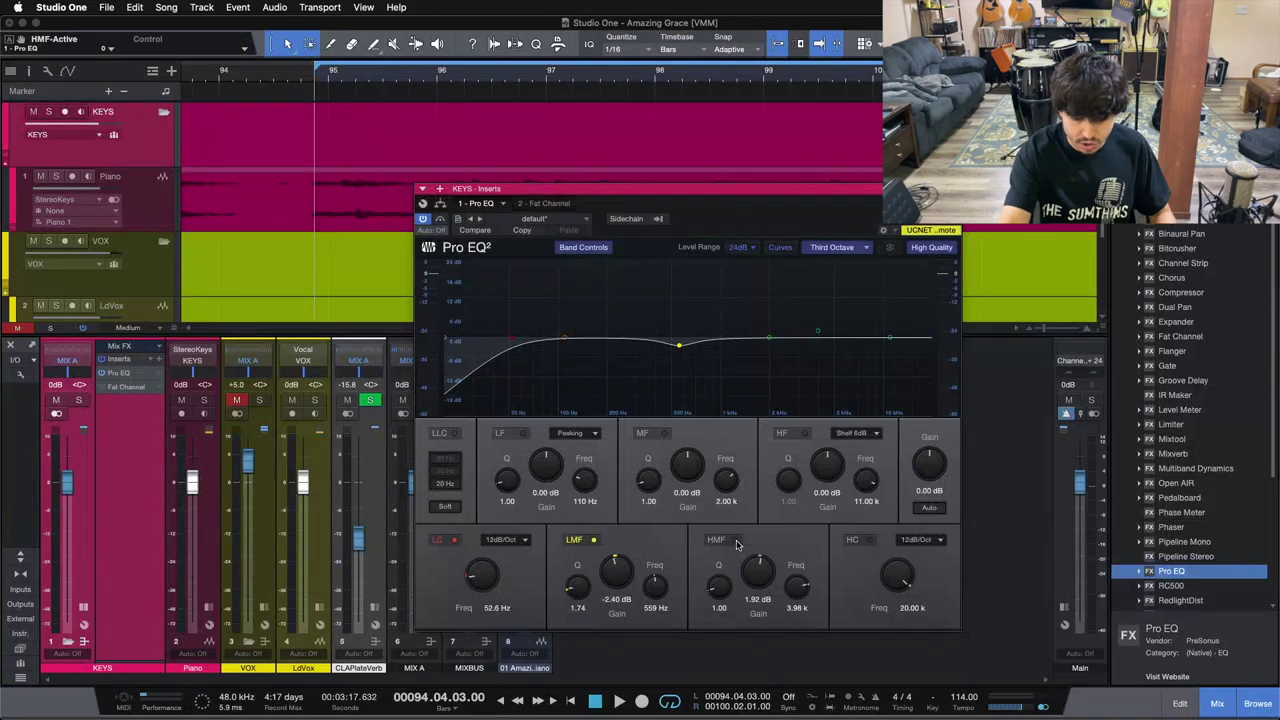
pyautogui.press('space')
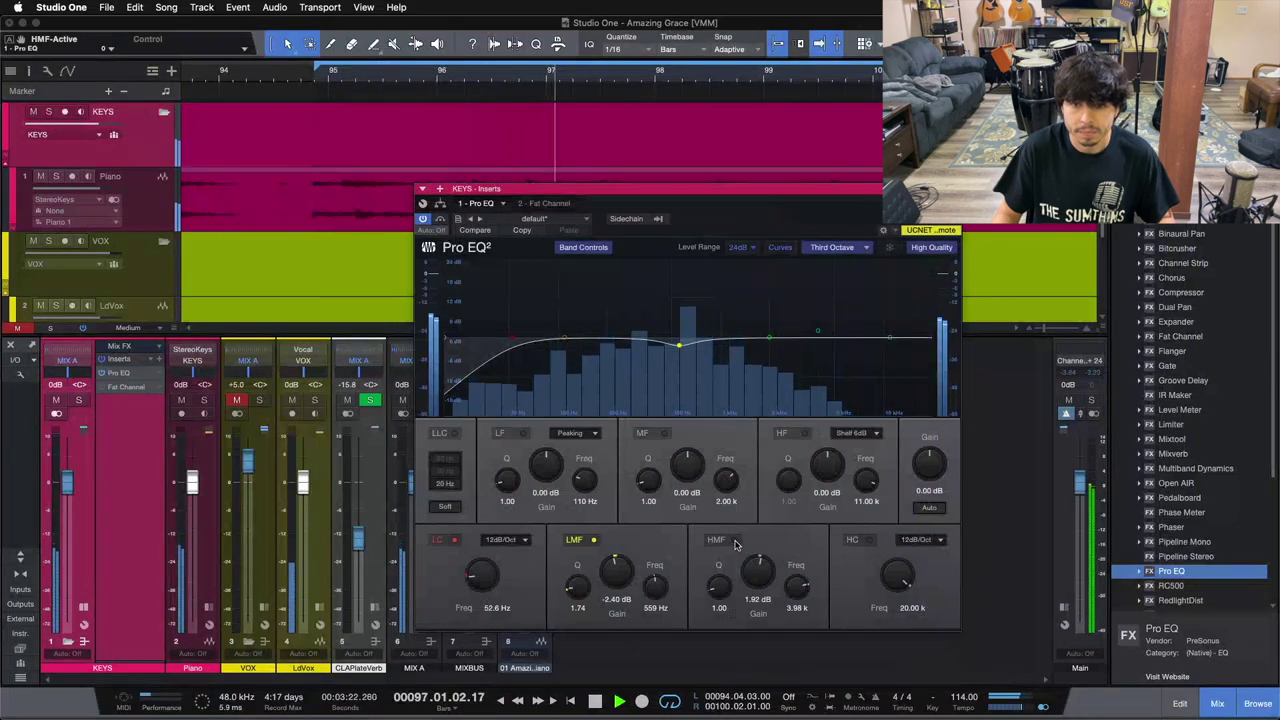
pyautogui.click(735, 541)
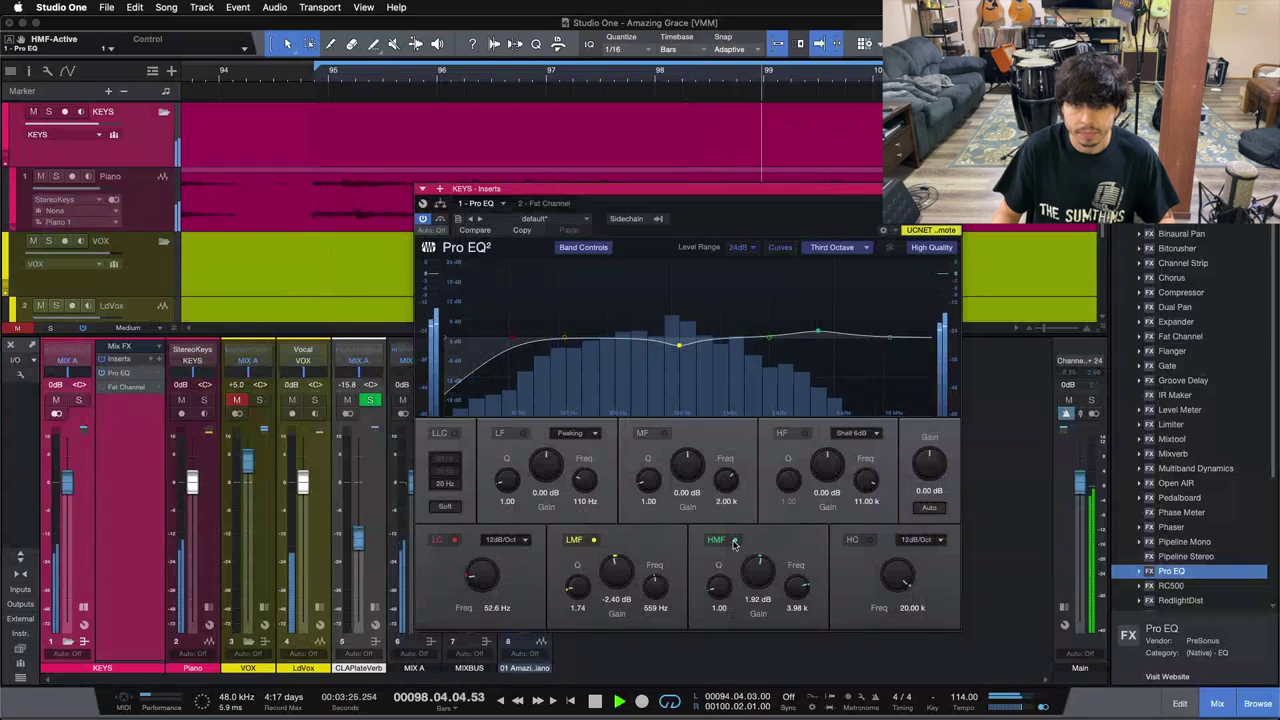
pyautogui.click(735, 541)
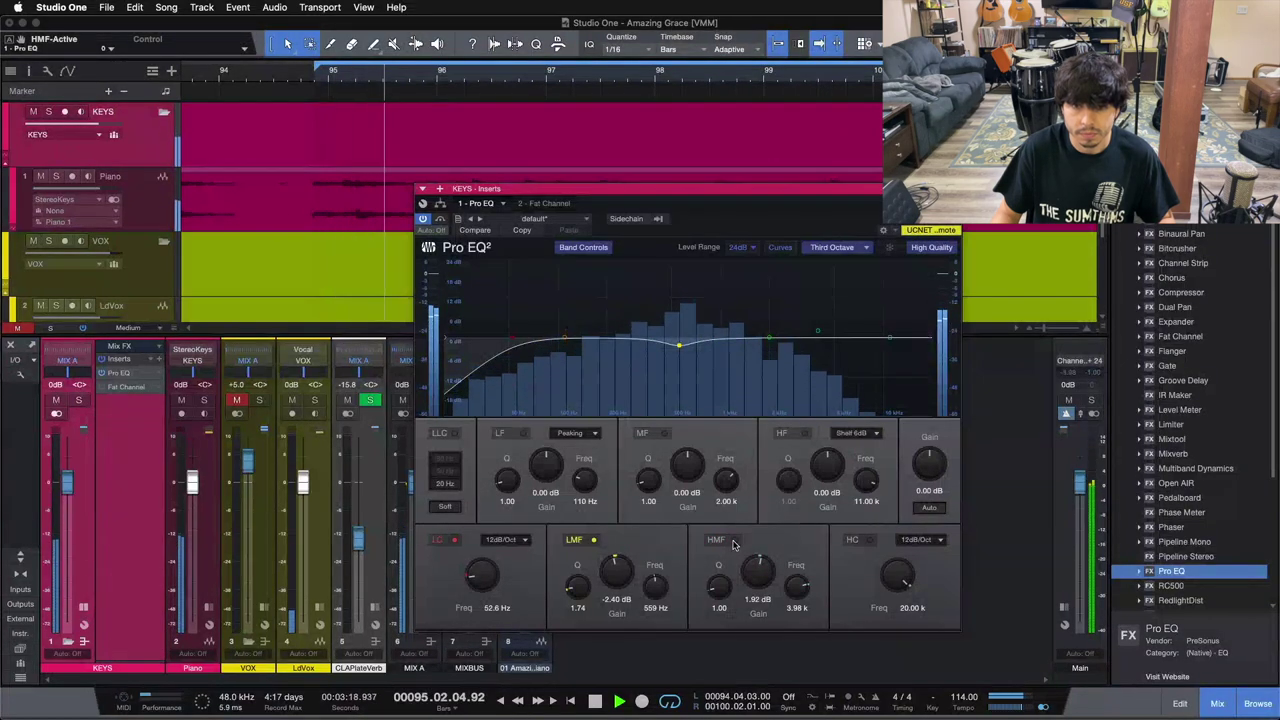
pyautogui.click(735, 541)
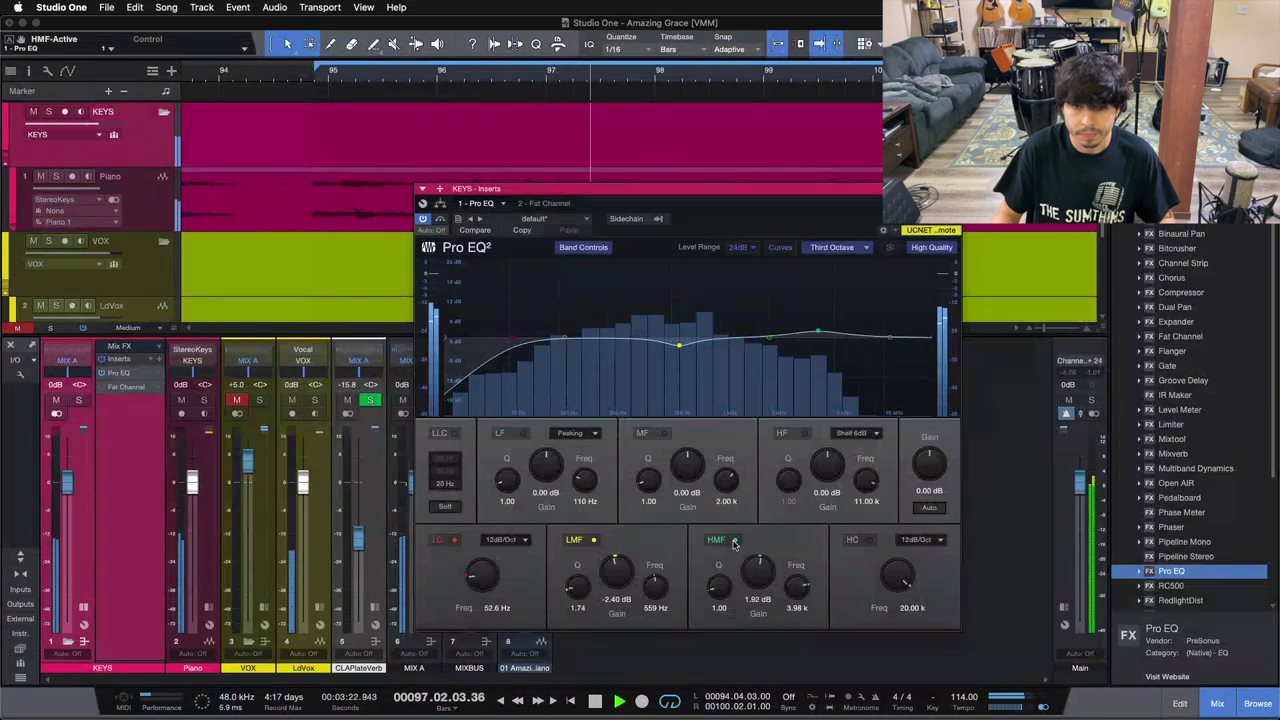
pyautogui.click(735, 541)
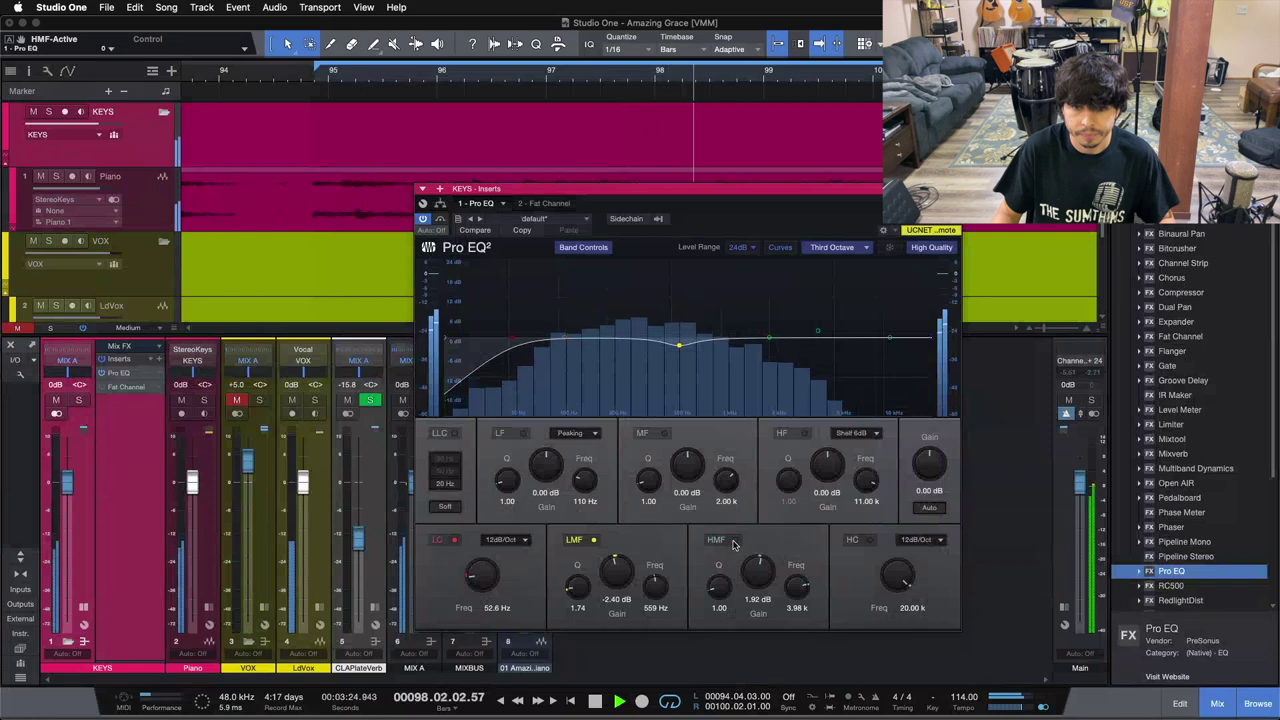
pyautogui.click(733, 541)
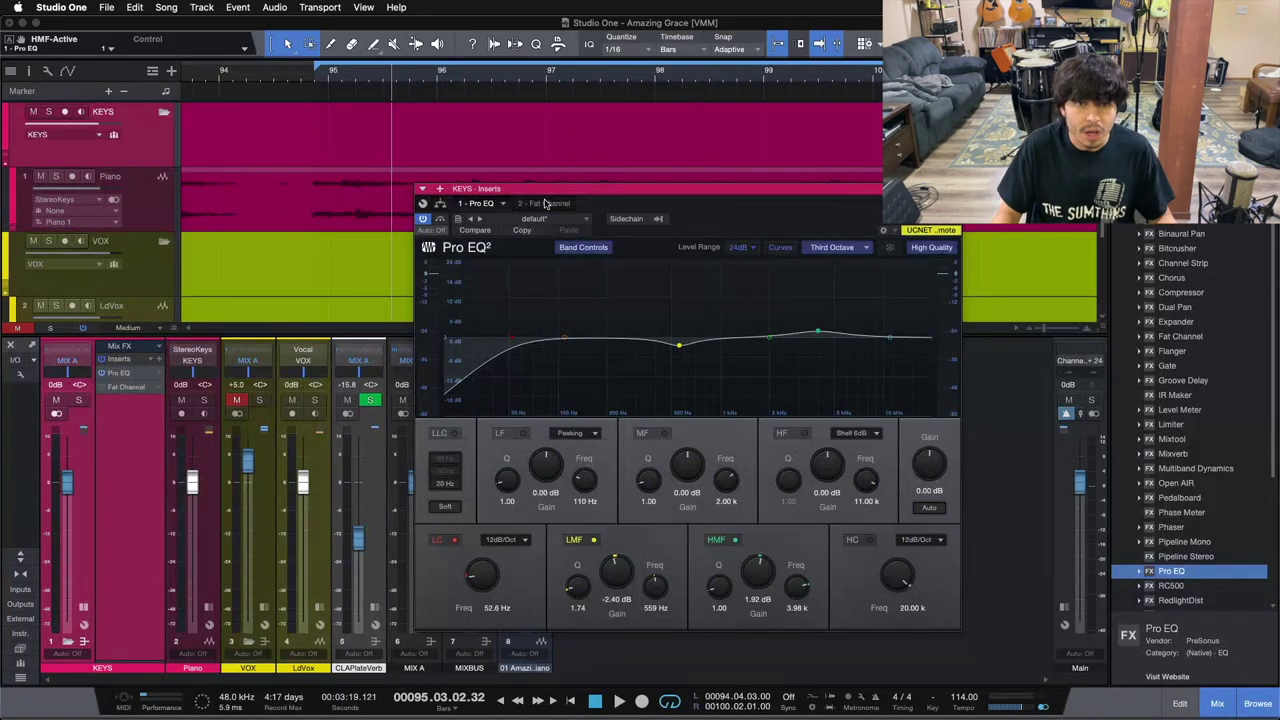
# Show the Fat Channel XT Equalizer page with the Alpine 550 model and reposition its window.
pyautogui.click(545, 203)
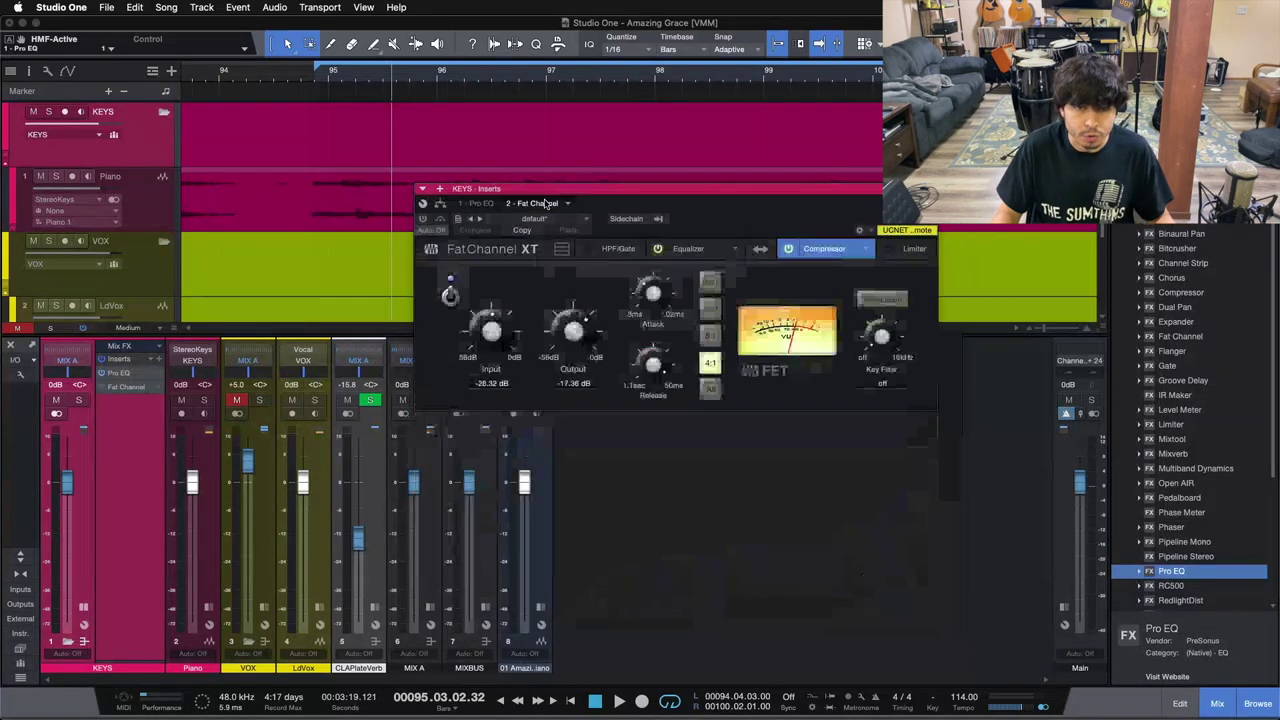
pyautogui.click(690, 248)
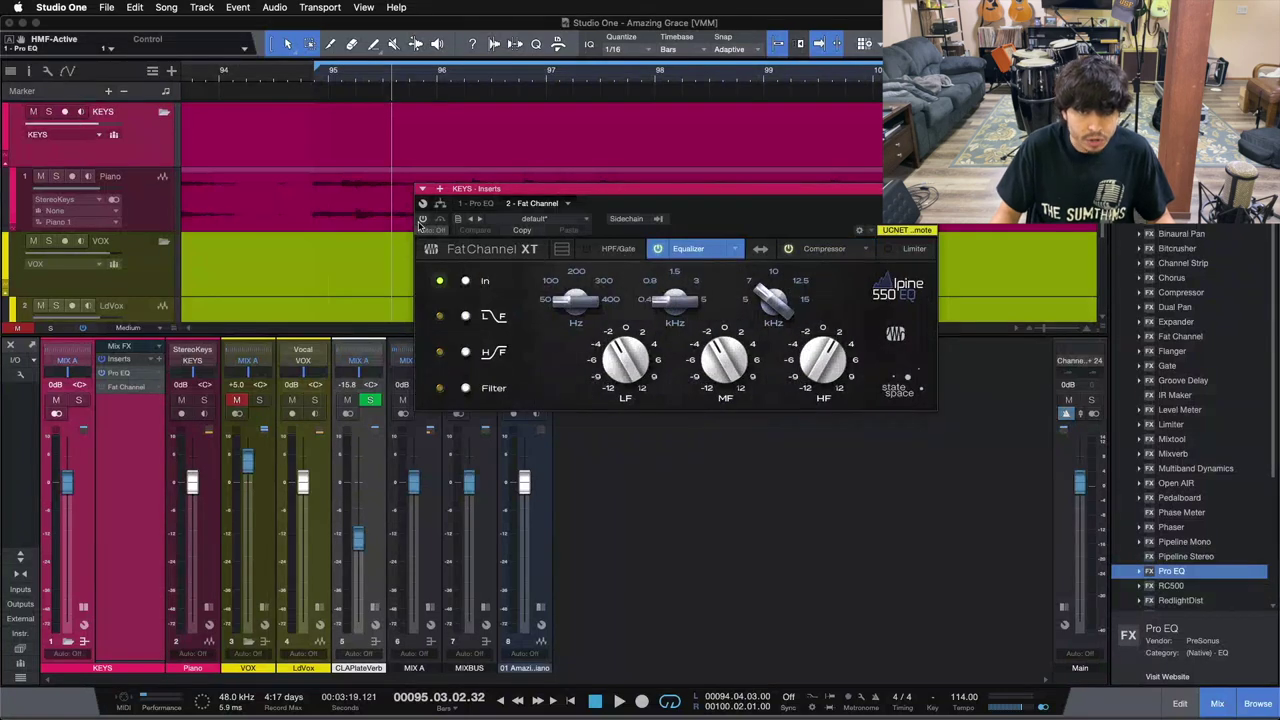
pyautogui.moveTo(720, 218); pyautogui.dragTo(827, 420)
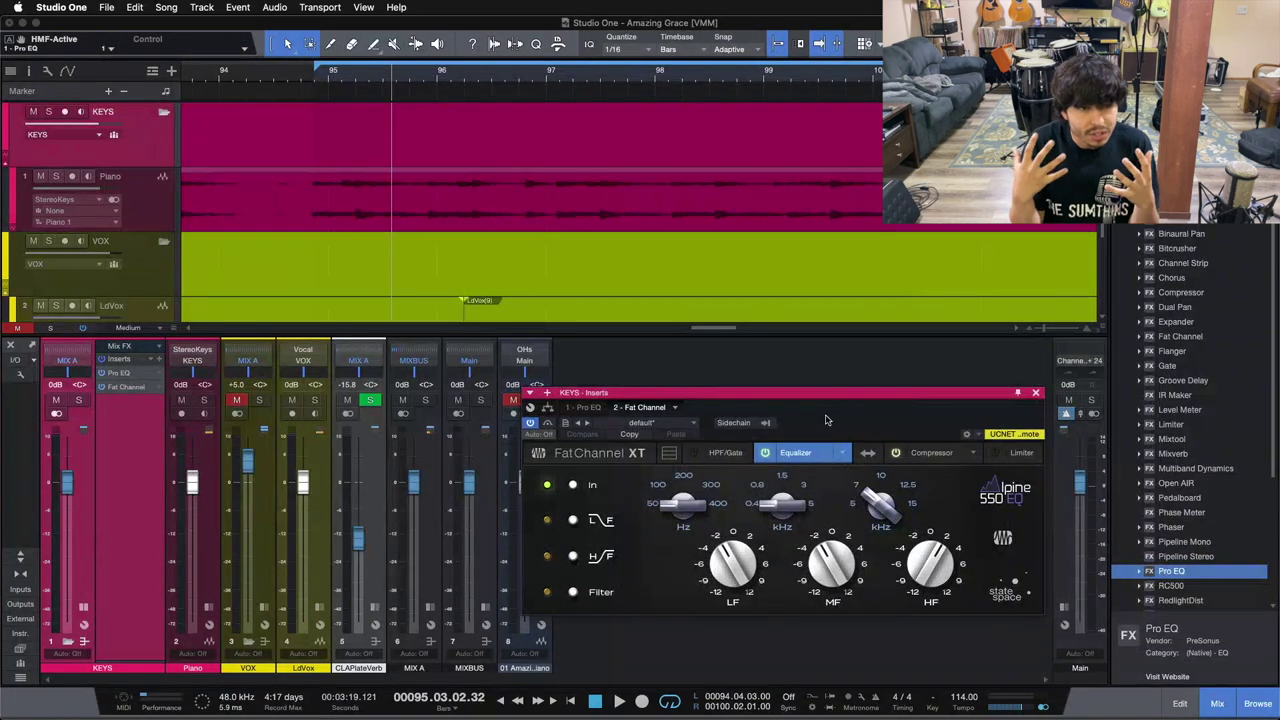
pyautogui.click(112, 373)
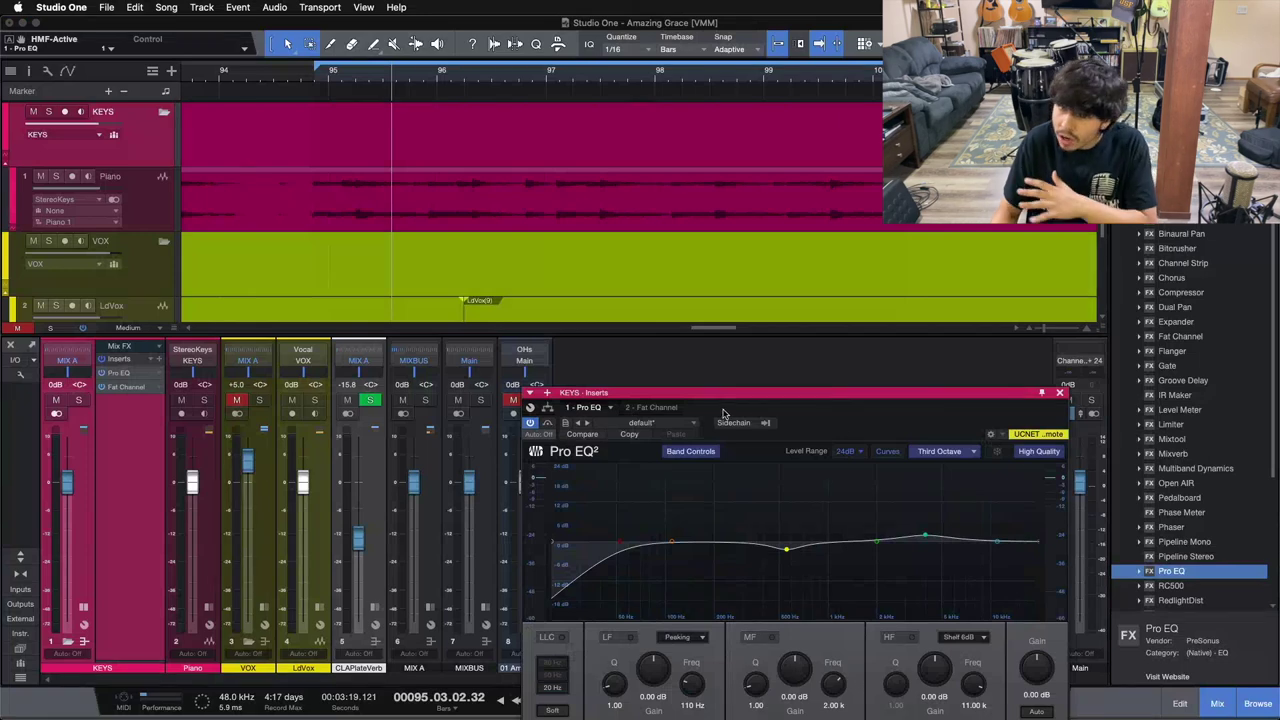
pyautogui.click(652, 407)
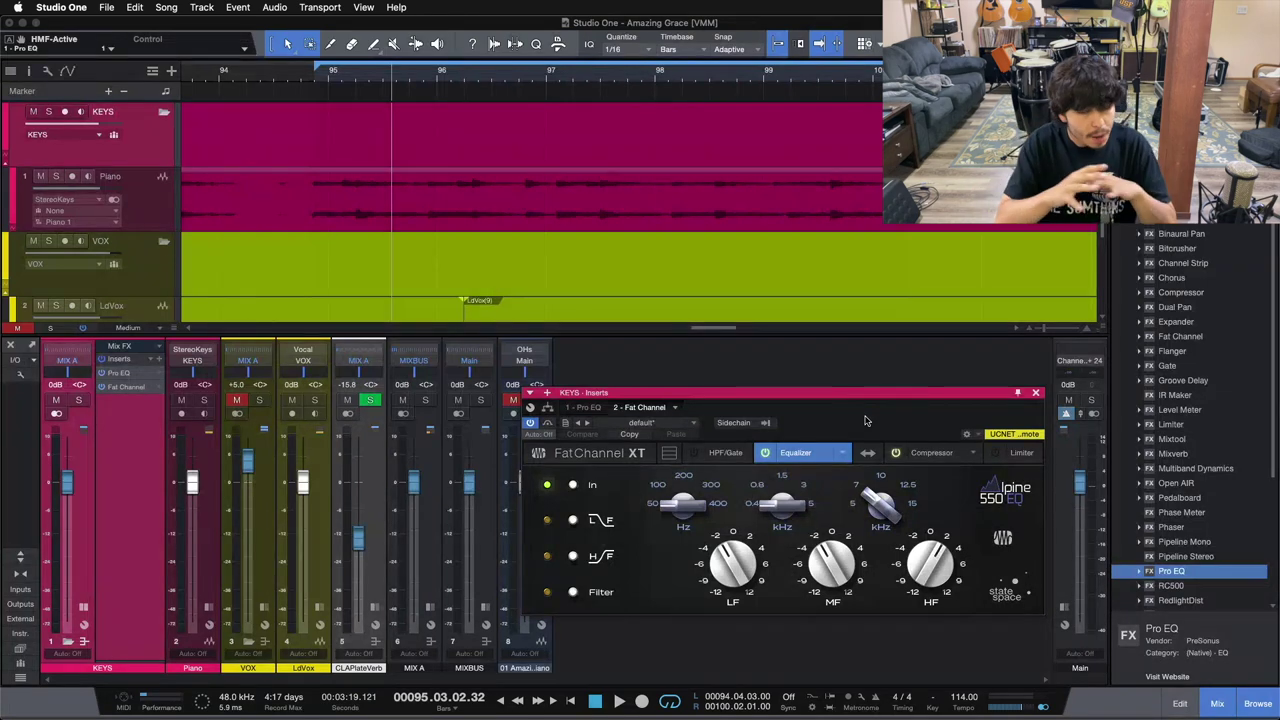
pyautogui.moveTo(857, 418); pyautogui.dragTo(784, 364)
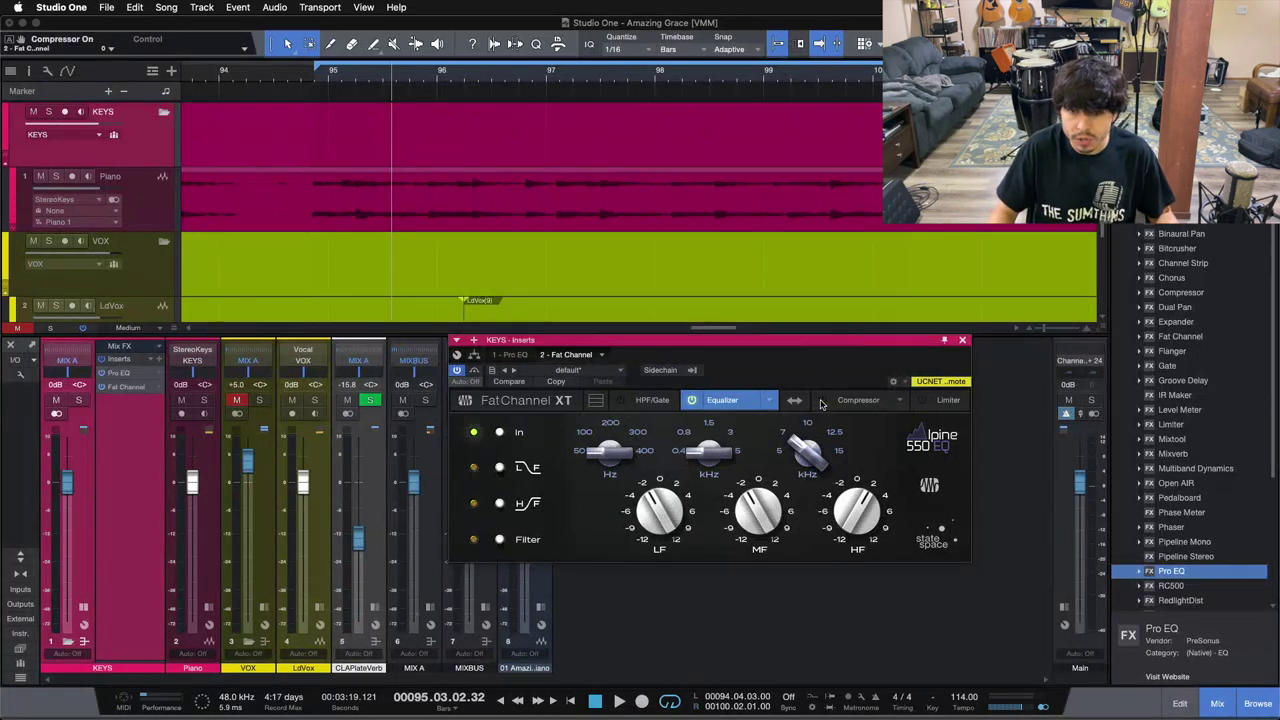
# Toggle the Fat Channel 550 EQ, leaving it bypassed, and restart playback from the loop start.
pyautogui.click(500, 434)
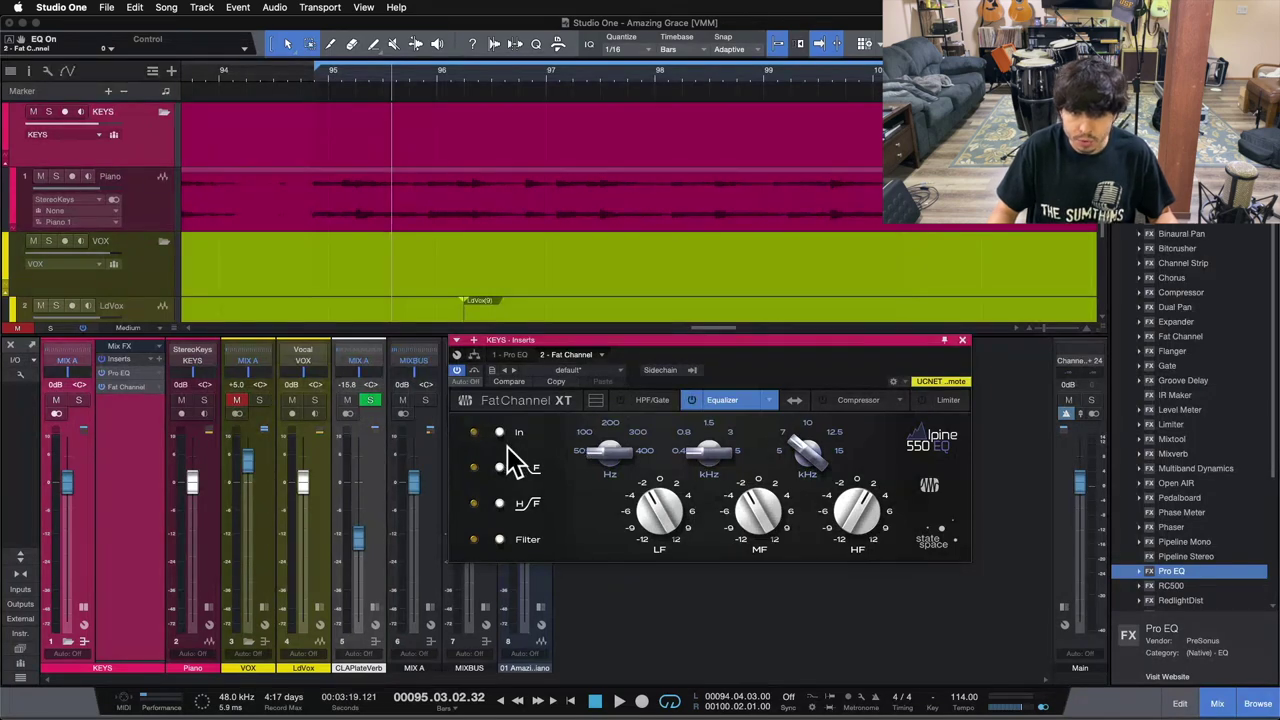
pyautogui.click(501, 435)
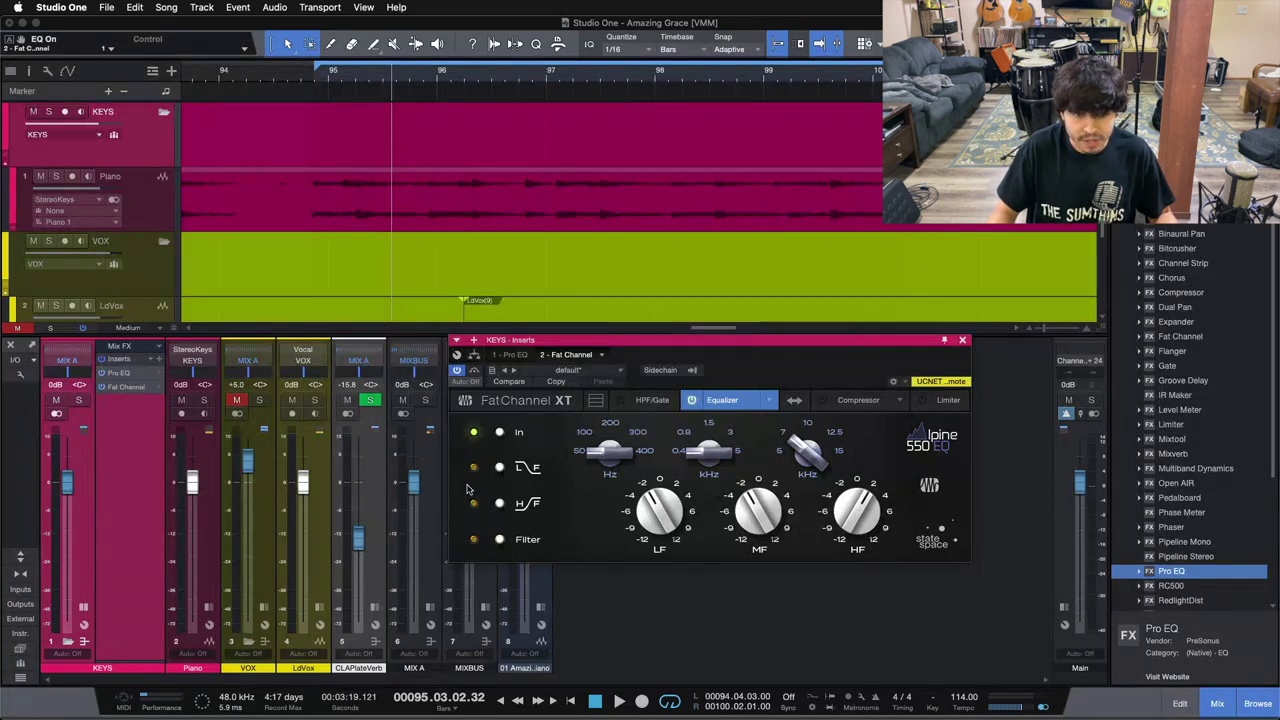
pyautogui.click(499, 434)
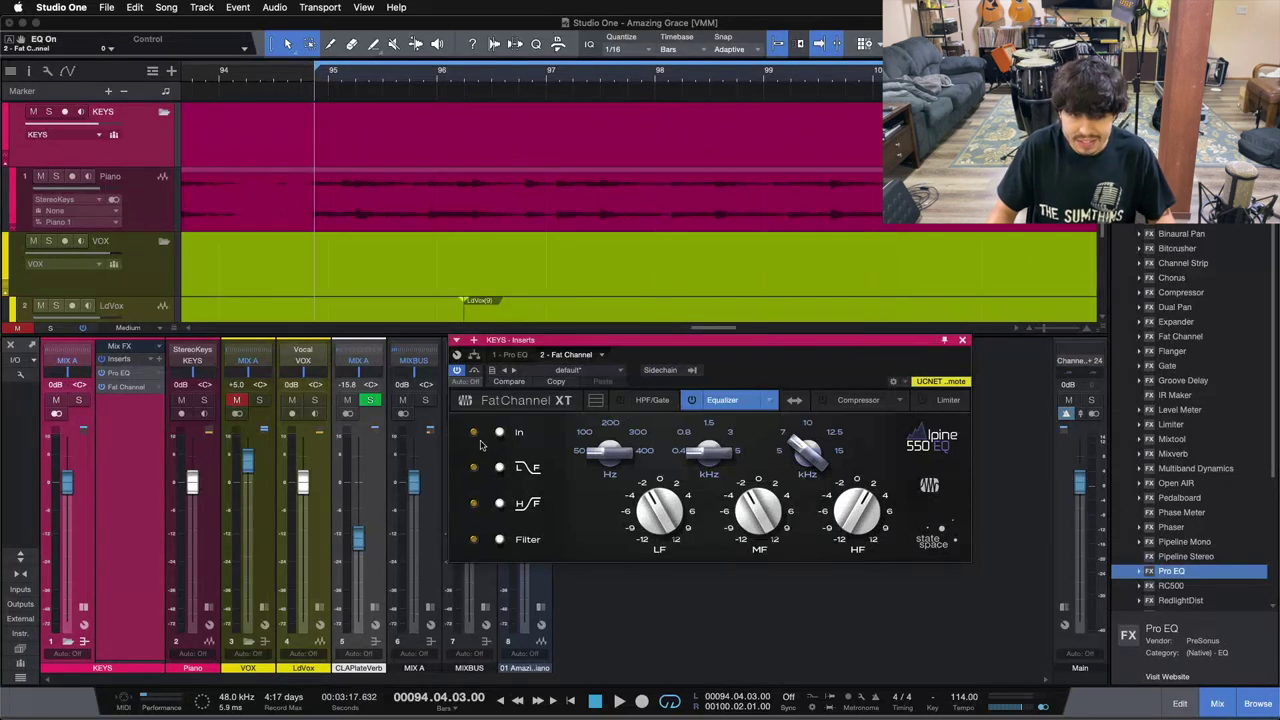
pyautogui.press('End')
pyautogui.press('KP_1')
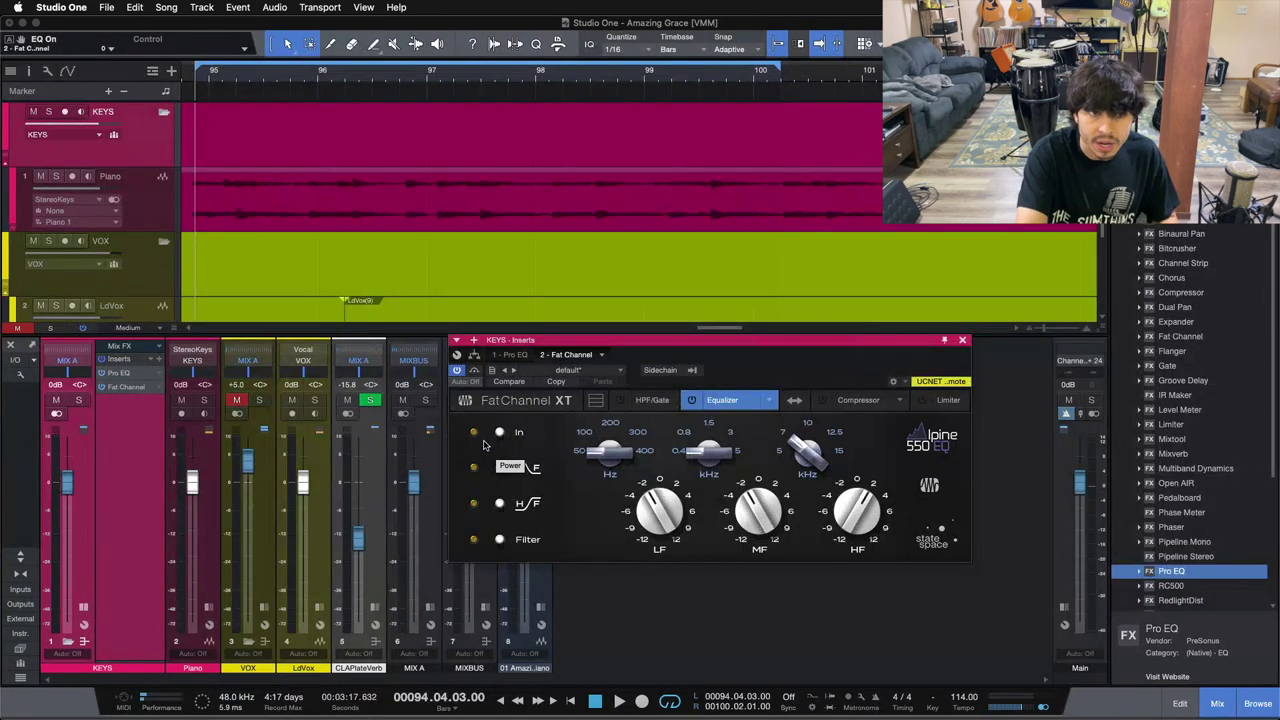
pyautogui.press('space')
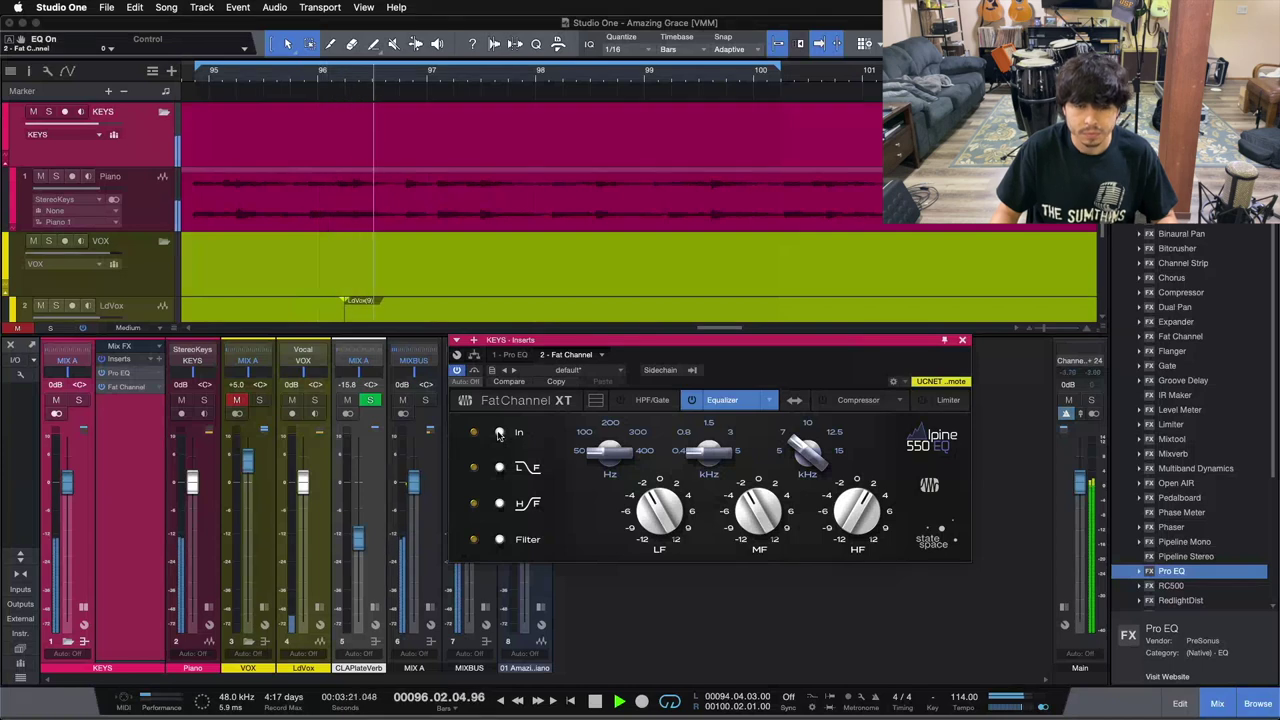
# A/B the Alpine 550 EQ on the piano during playback, ending with it engaged.
pyautogui.click(499, 432)
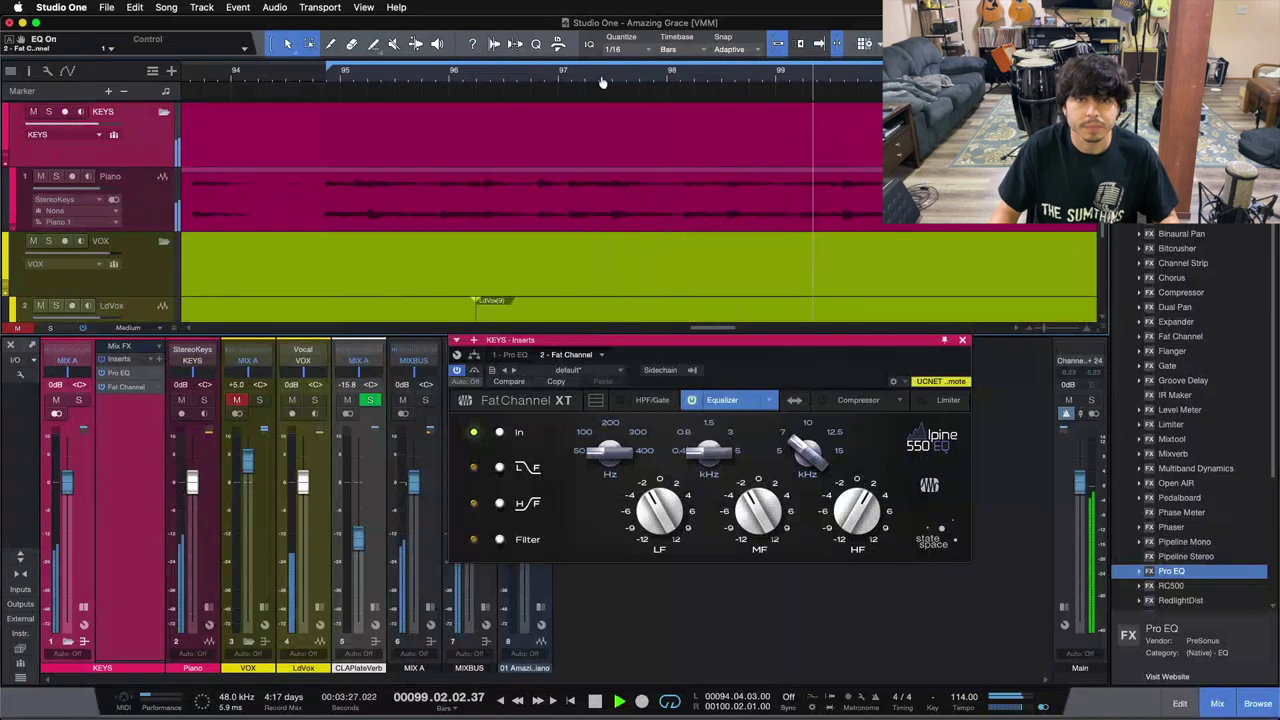
pyautogui.click(500, 433)
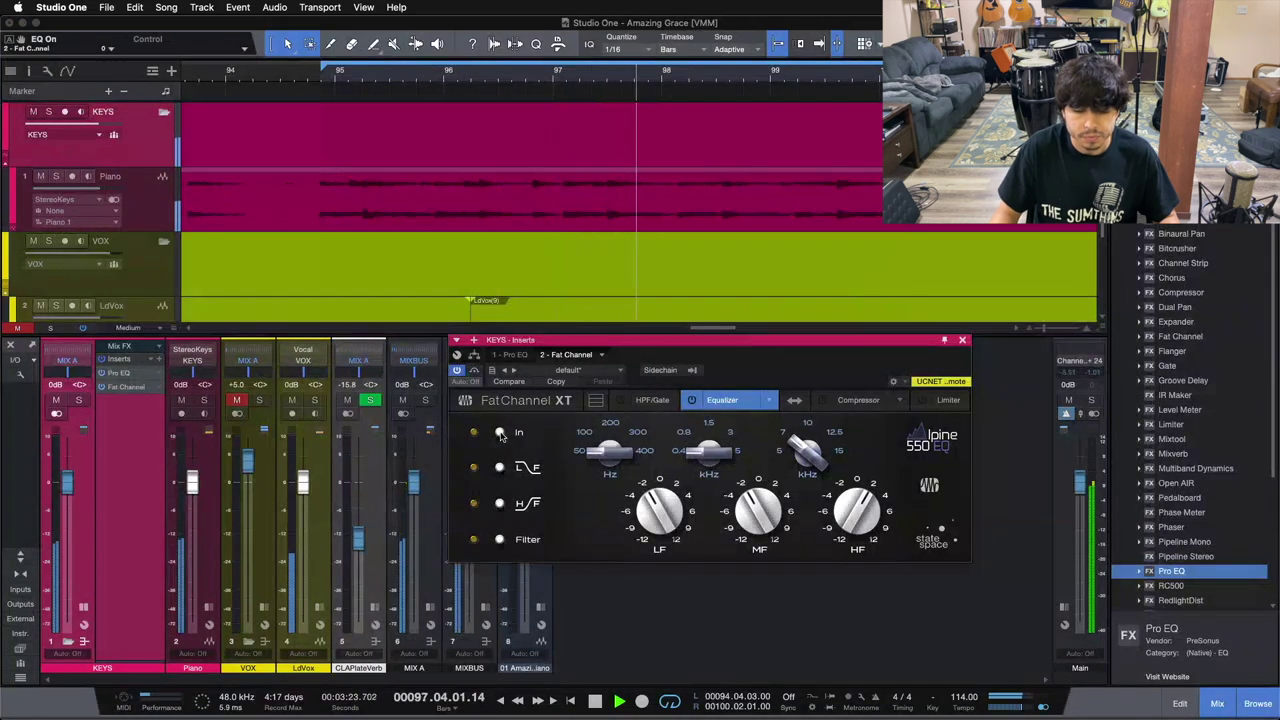
pyautogui.click(500, 433)
pyautogui.click(500, 433)
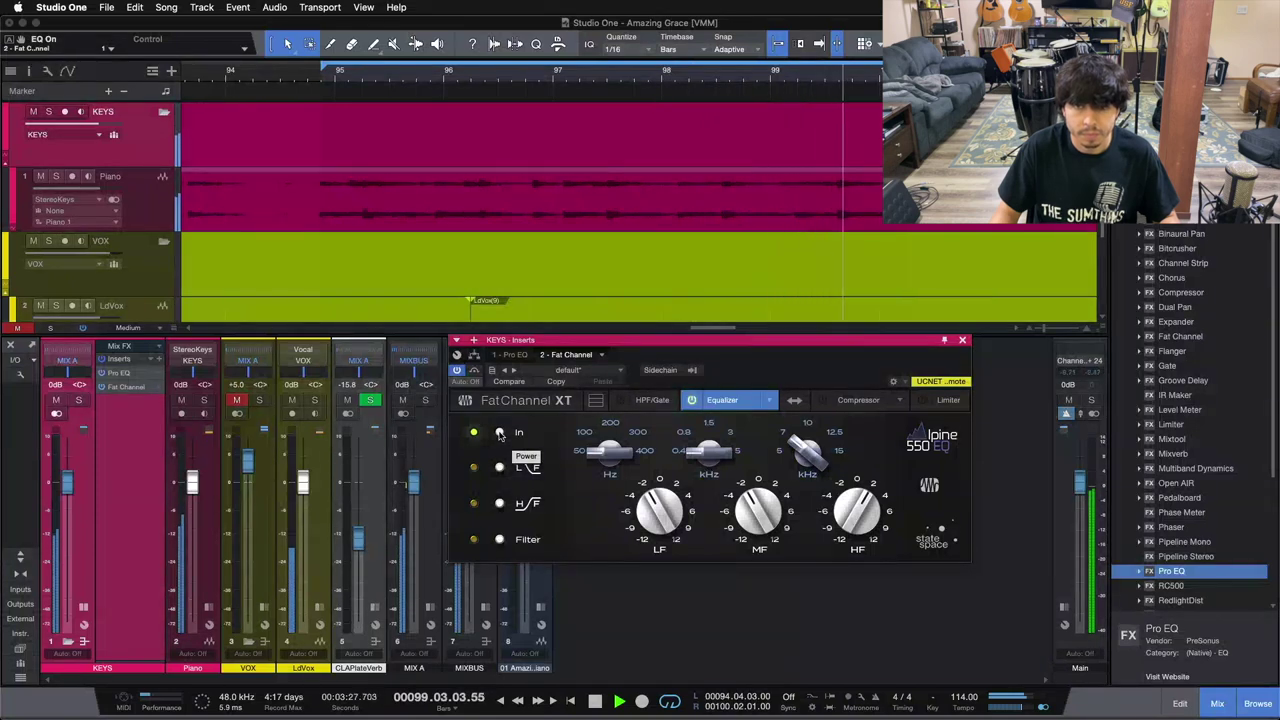
pyautogui.click(500, 433)
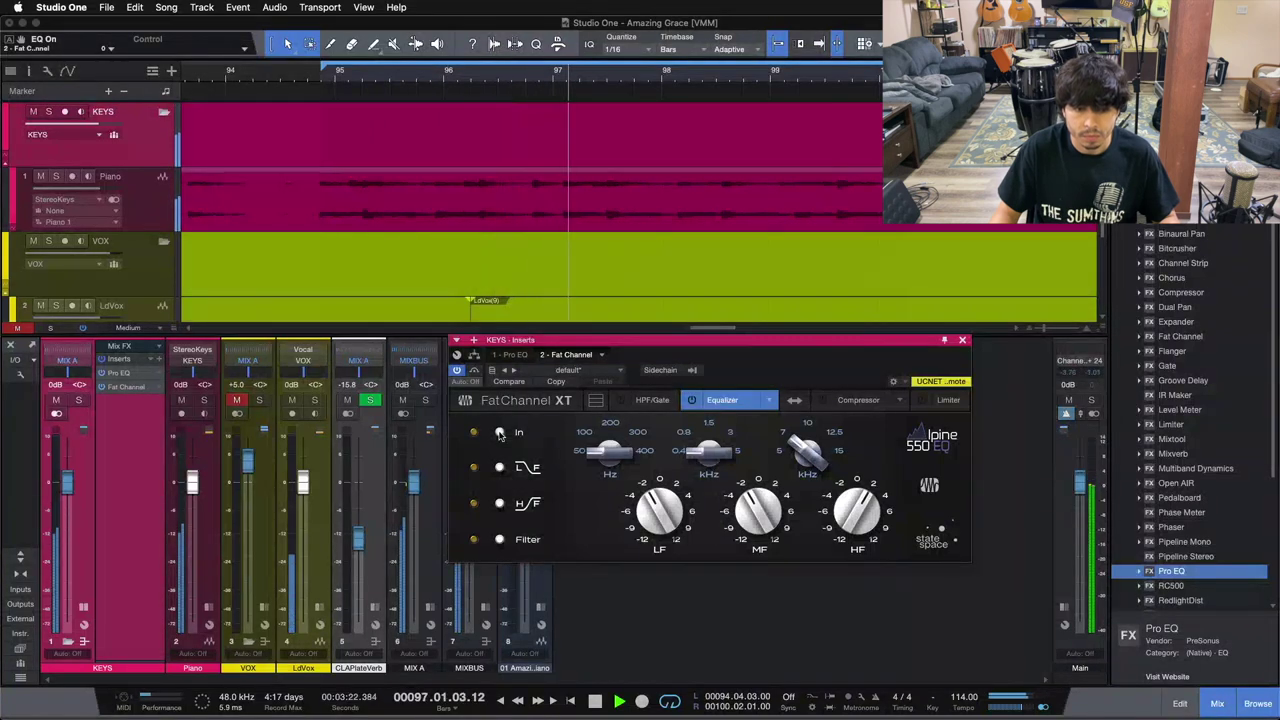
pyautogui.click(500, 433)
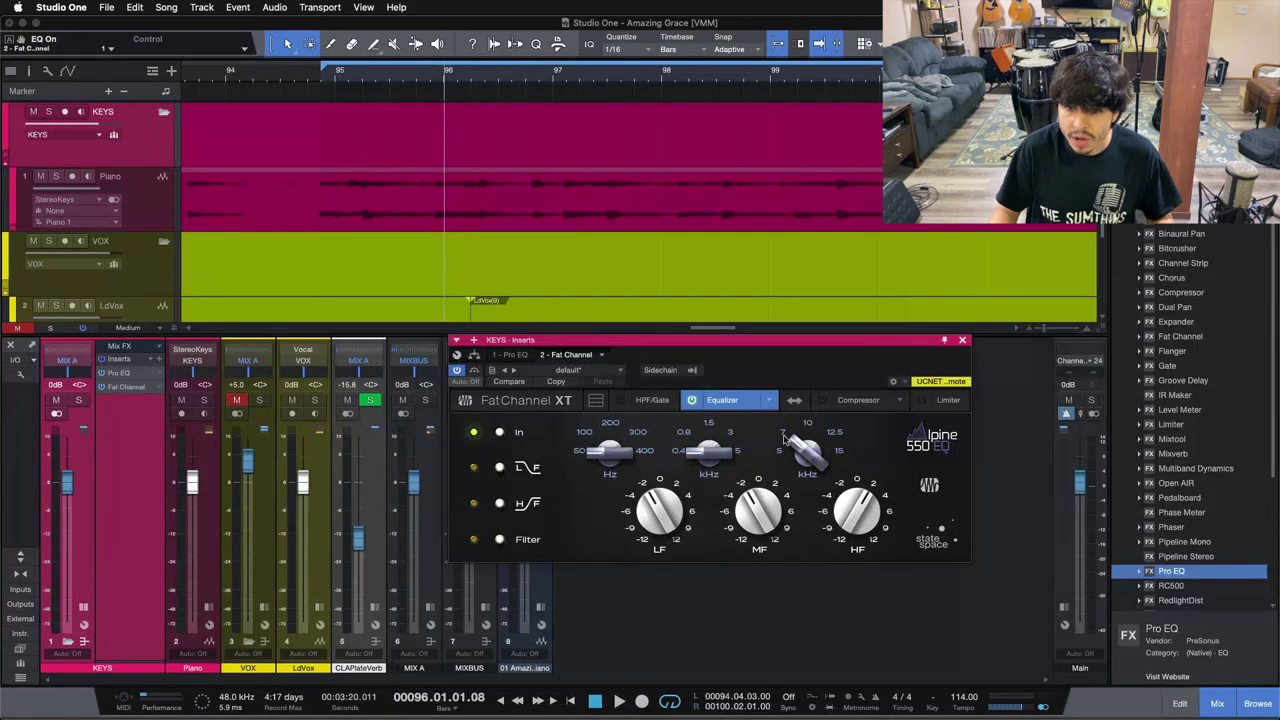
# Switch on the Fat Channel's FET Comp compressor at 4:1 and reposition the window.
pyautogui.click(852, 400)
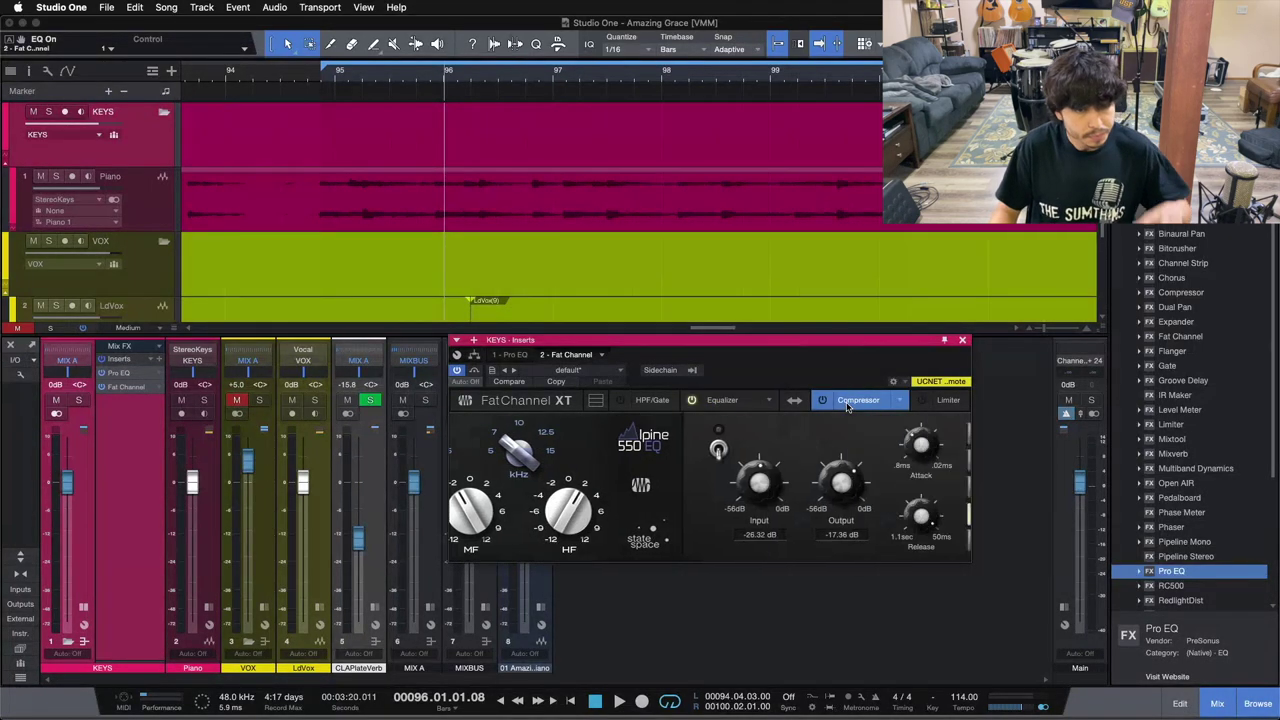
pyautogui.moveTo(761, 340); pyautogui.dragTo(871, 393)
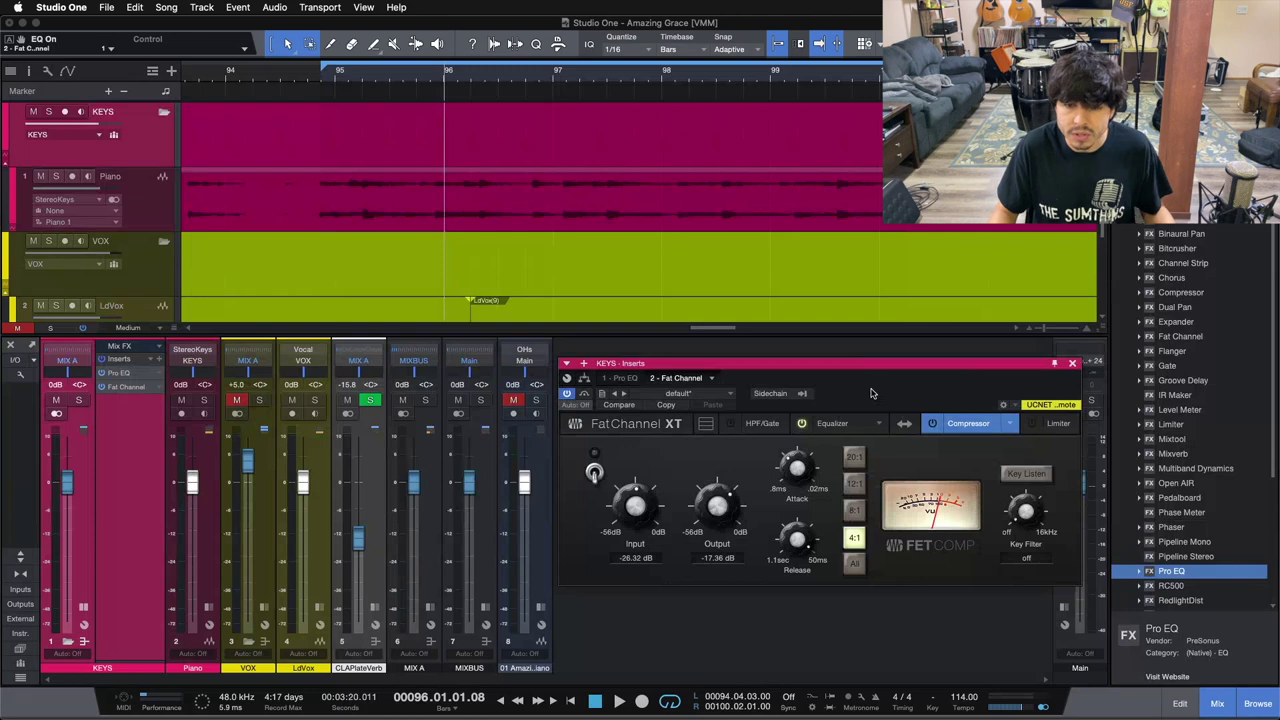
pyautogui.click(594, 470)
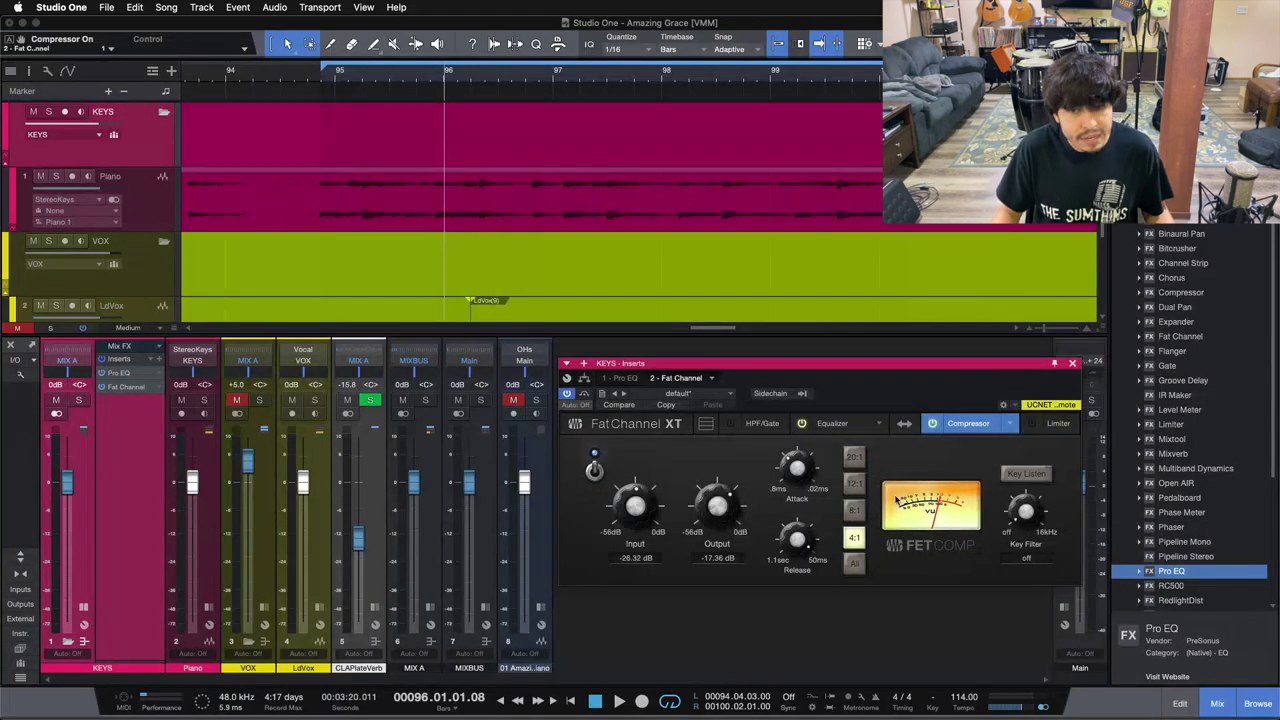
pyautogui.moveTo(881, 404); pyautogui.dragTo(718, 427)
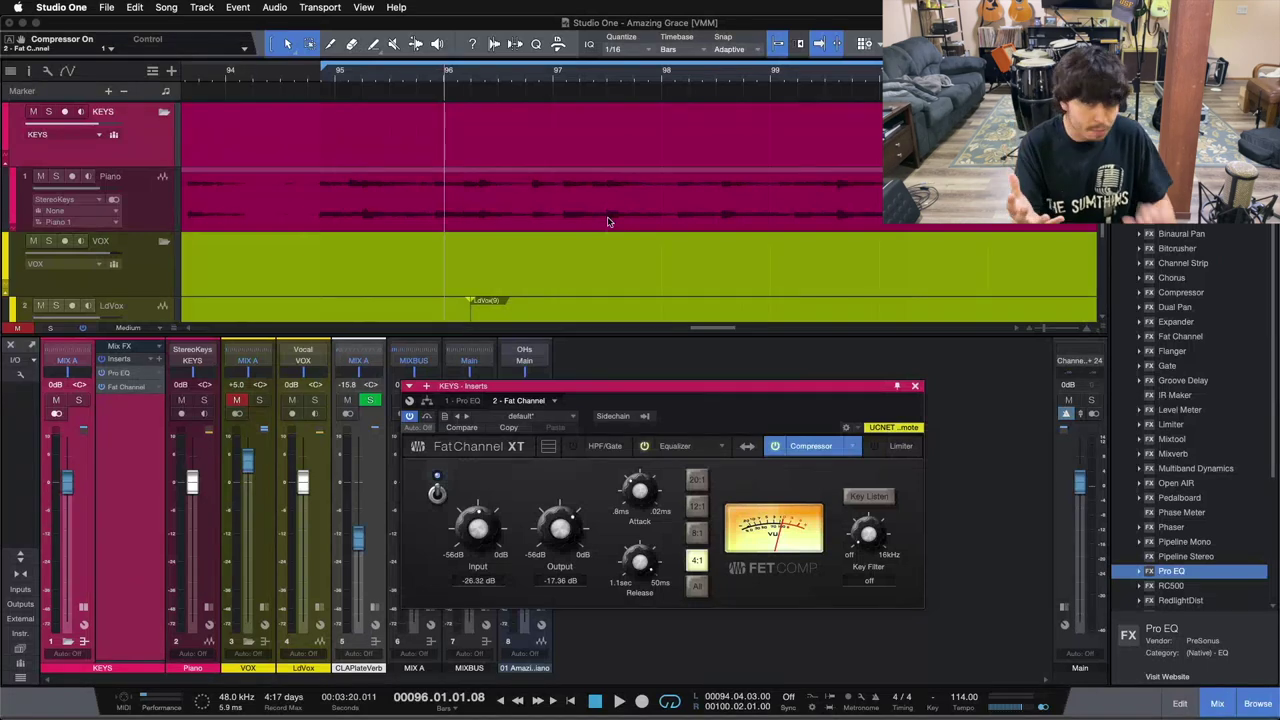
# Return to the loop start, toggle the compressor to compare, and play the passage.
pyautogui.press('KP_1')
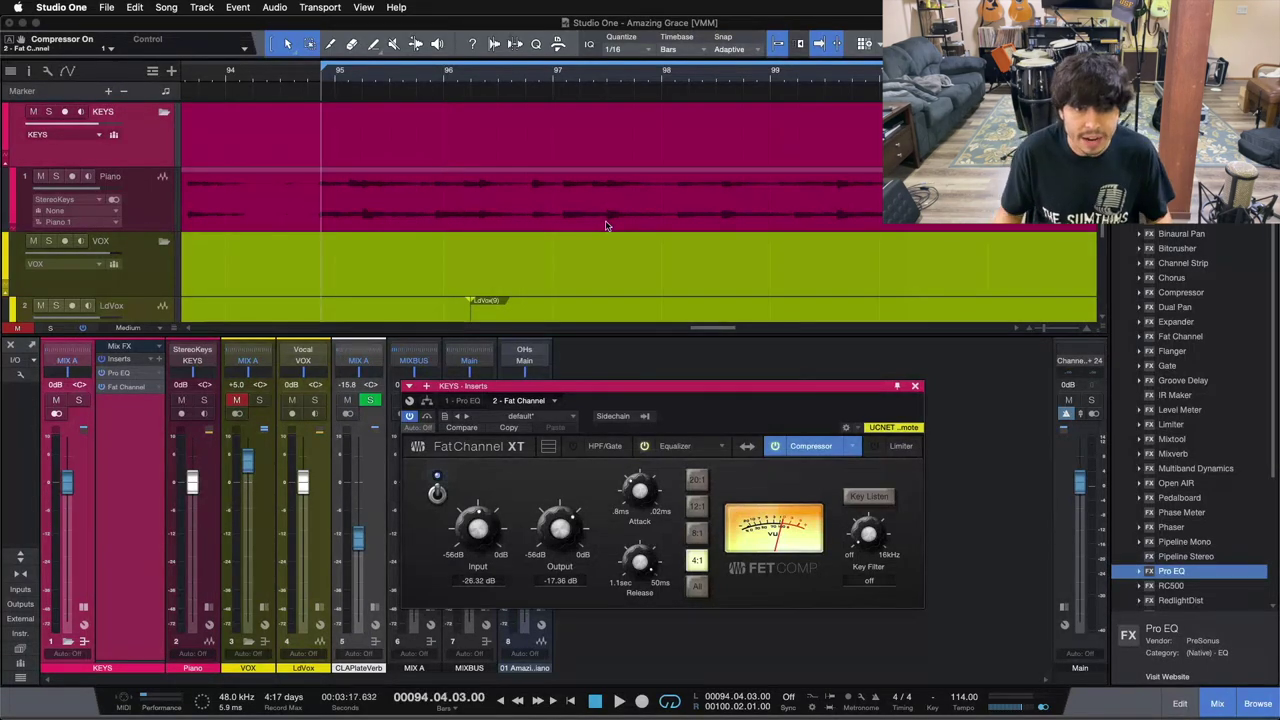
pyautogui.click(438, 490)
pyautogui.click(438, 490)
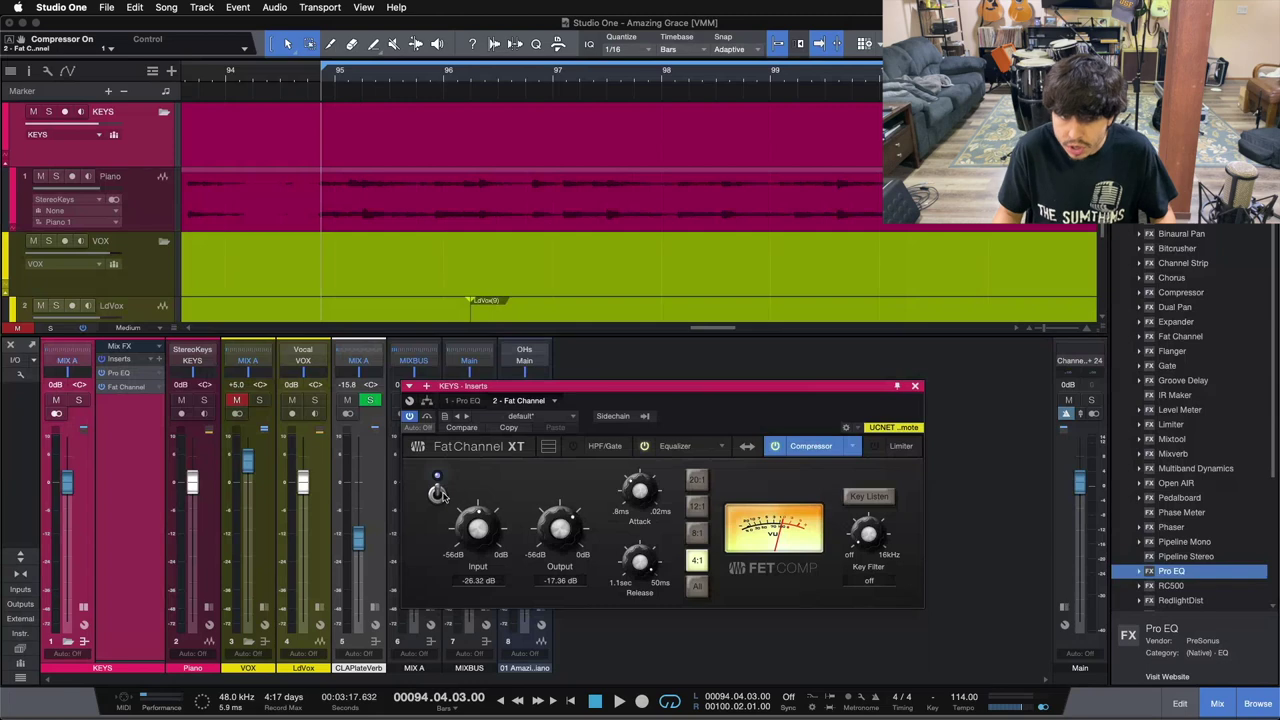
pyautogui.click(438, 492)
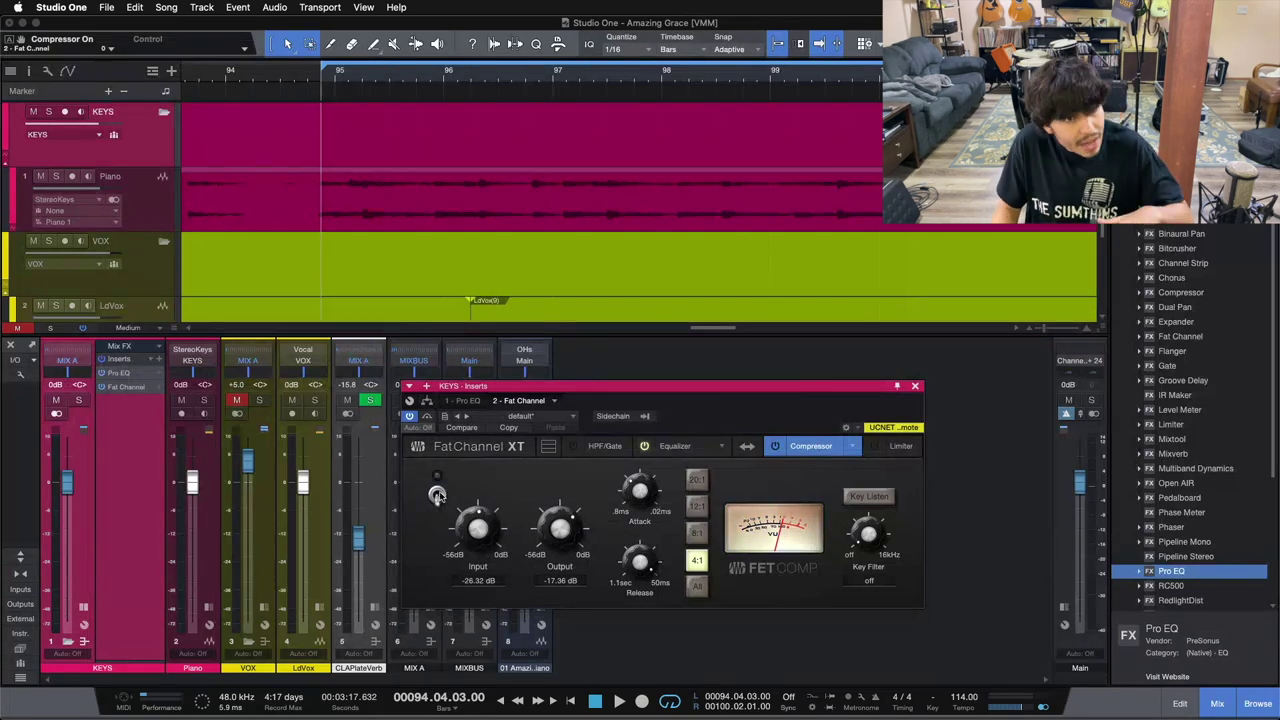
pyautogui.press('space')
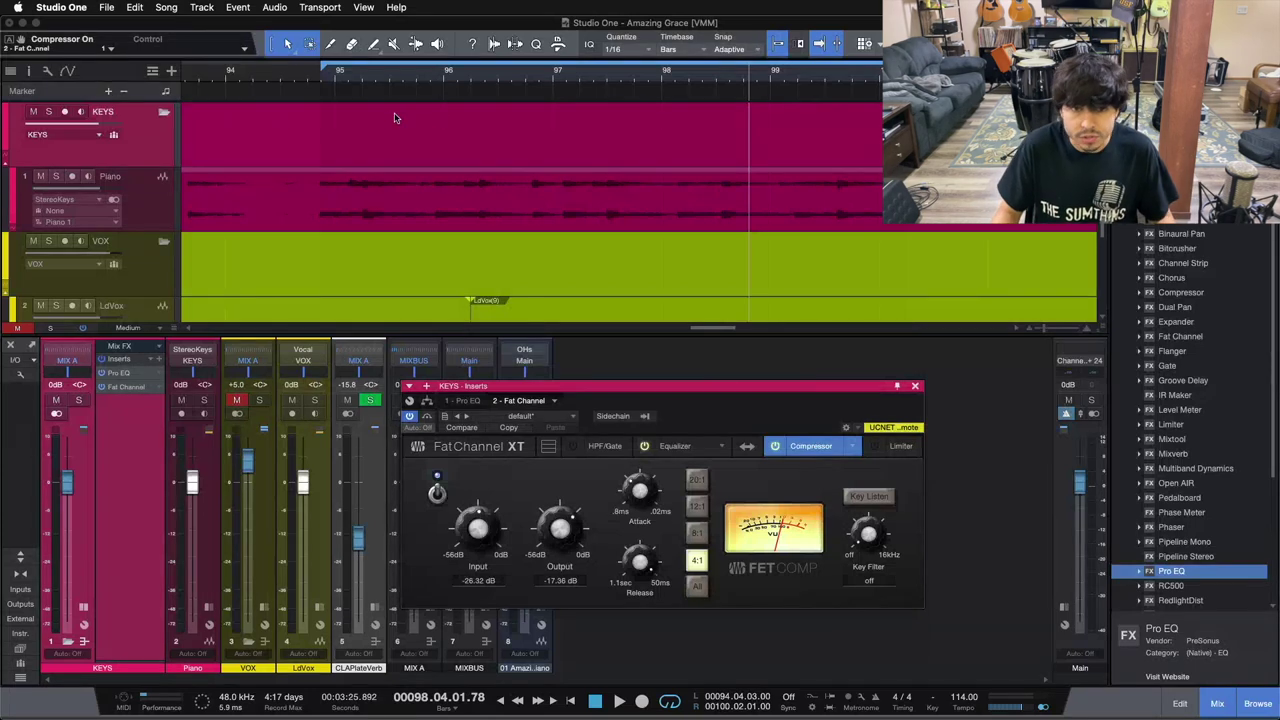
pyautogui.moveTo(384, 76); pyautogui.dragTo(596, 186)
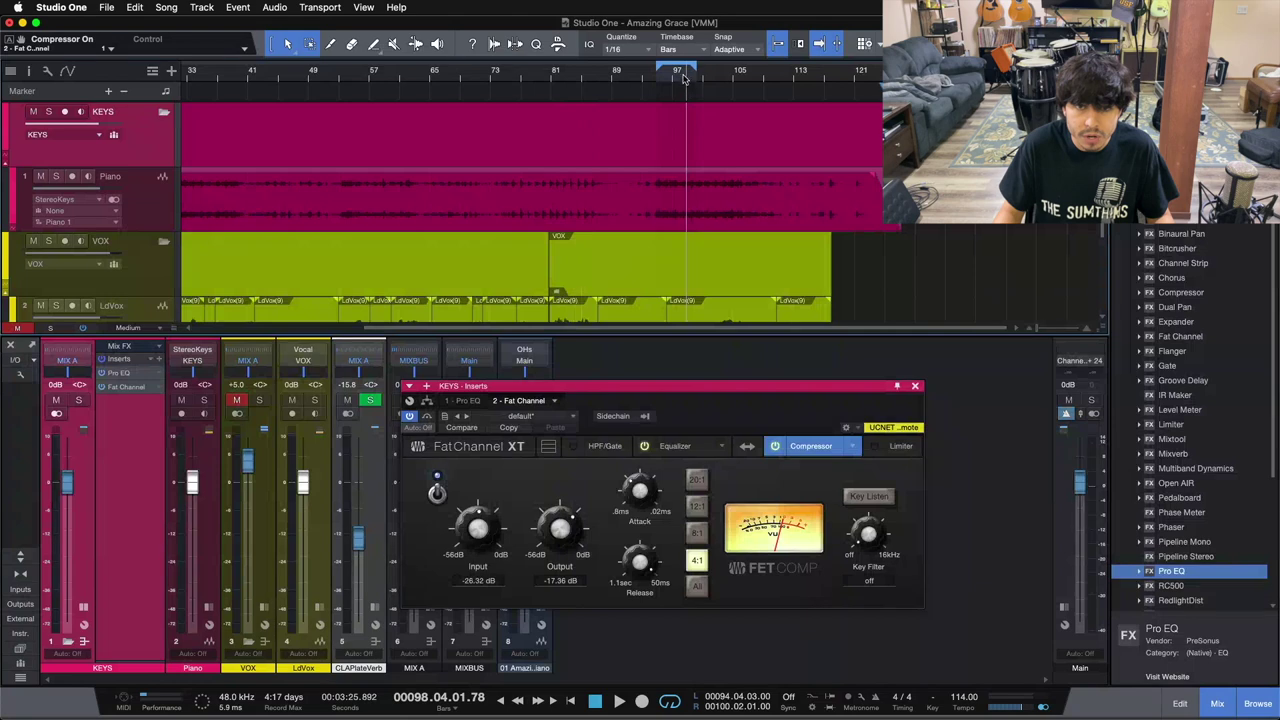
pyautogui.moveTo(686, 80); pyautogui.dragTo(669, 124)
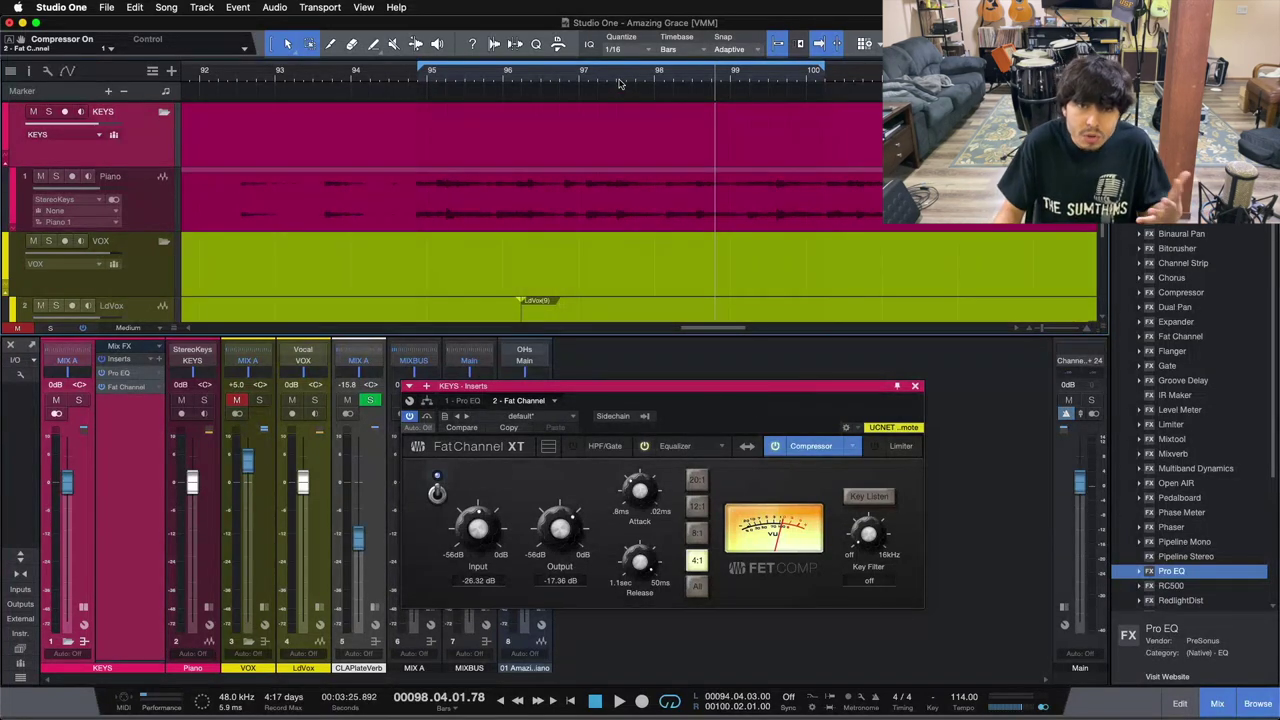
pyautogui.moveTo(618, 83); pyautogui.dragTo(629, 94)
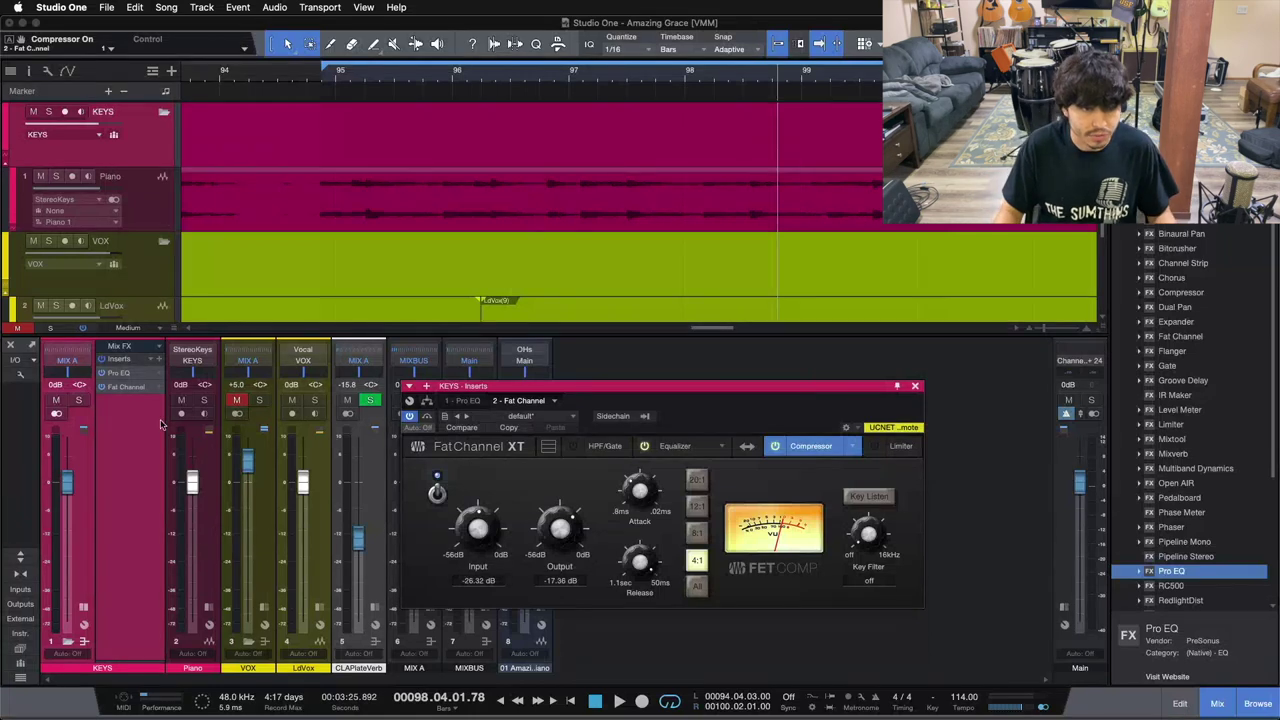
# Close the Fat Channel window, then stop and restart playback from the loop start.
pyautogui.click(915, 387)
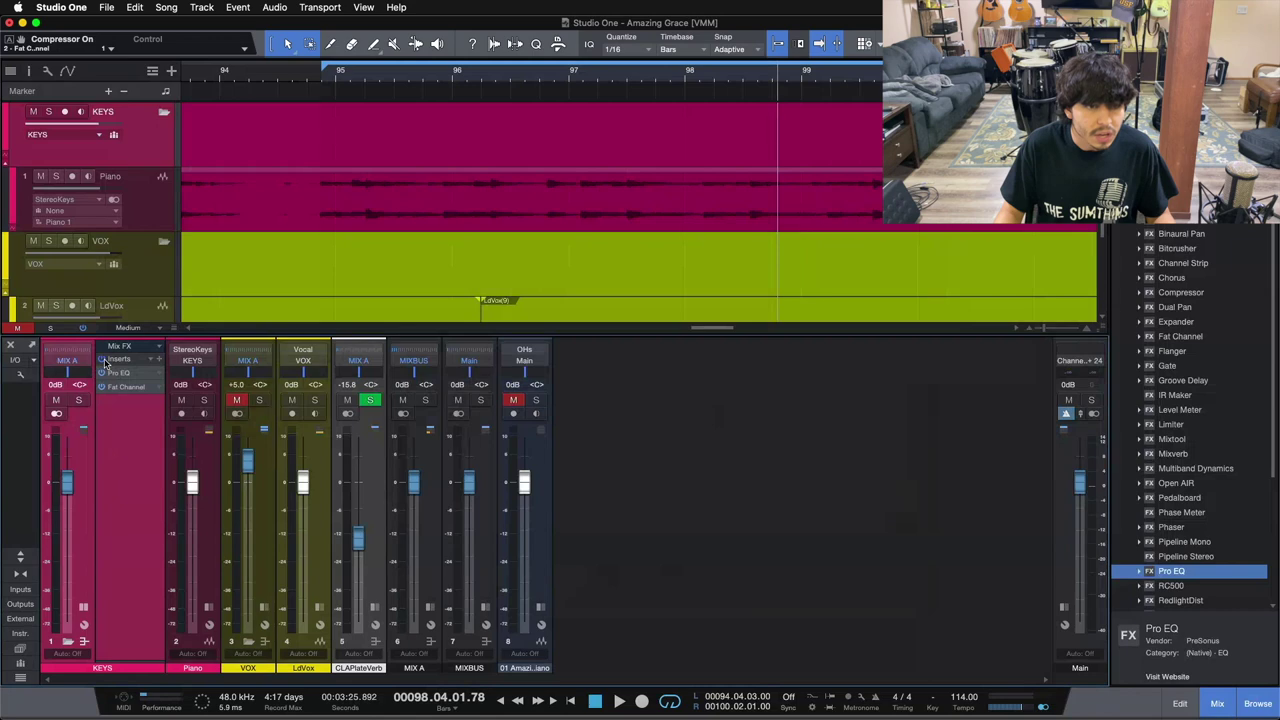
pyautogui.press('space')
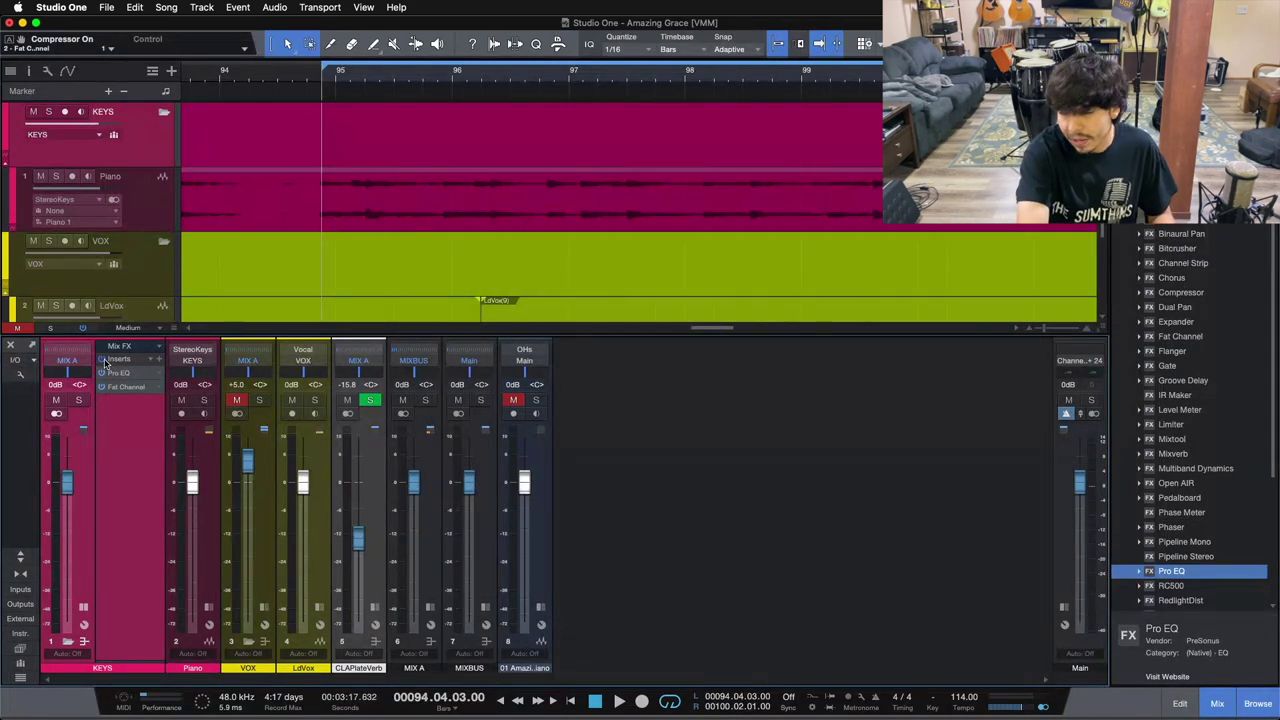
pyautogui.press('space')
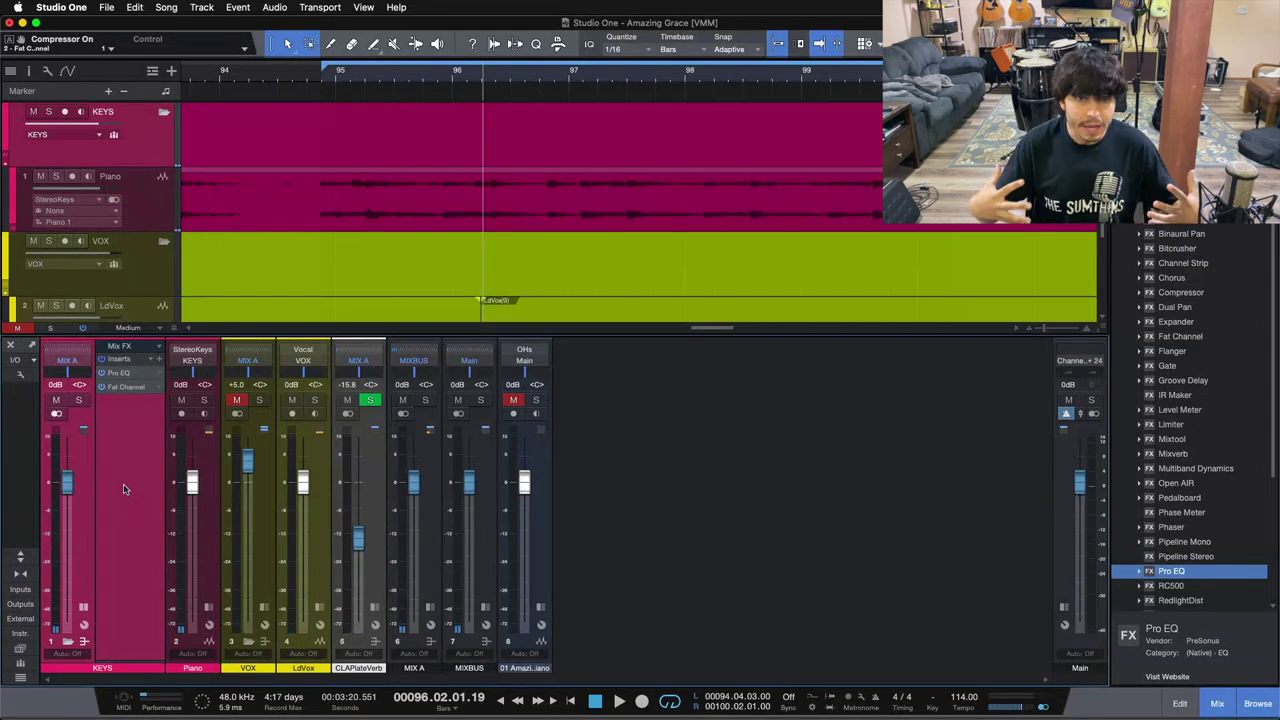
# Reopen the KEYS Pro EQ window, then review the Fat Channel 550 EQ and FET Comp at 4:1.
pyautogui.click(115, 373)
pyautogui.moveTo(886, 428); pyautogui.dragTo(717, 263)
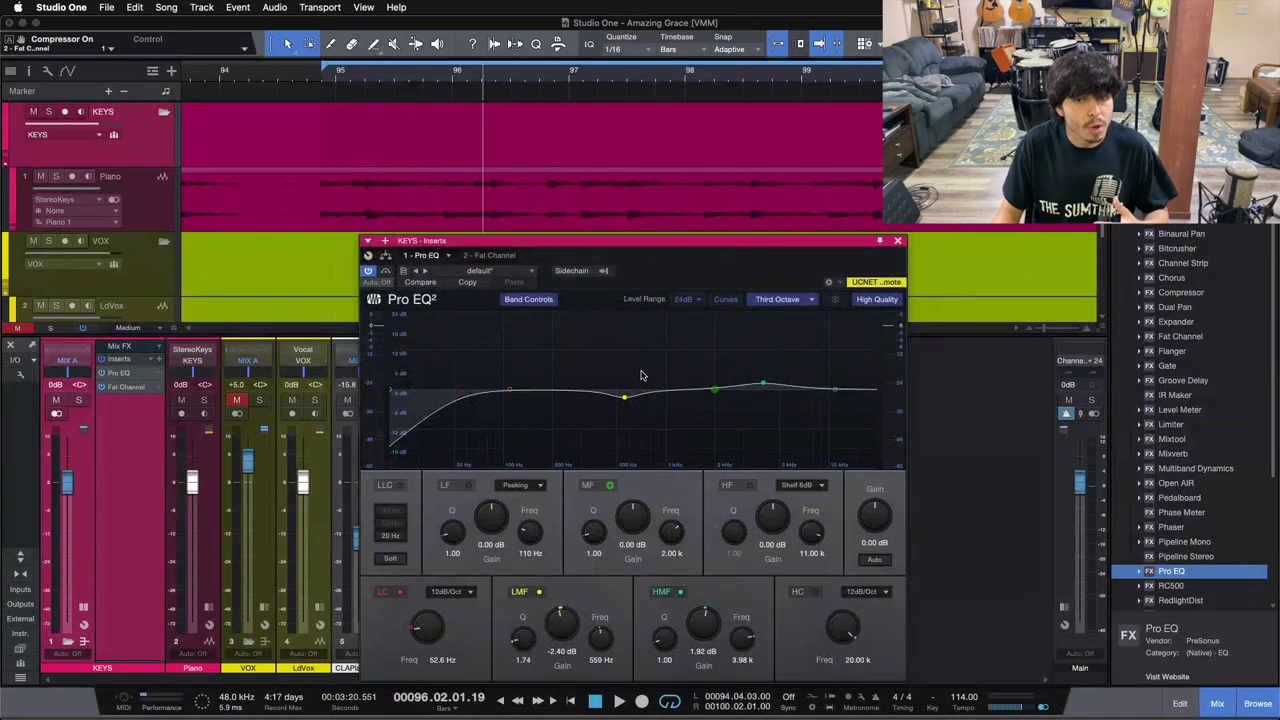
pyautogui.click(492, 256)
pyautogui.click(638, 303)
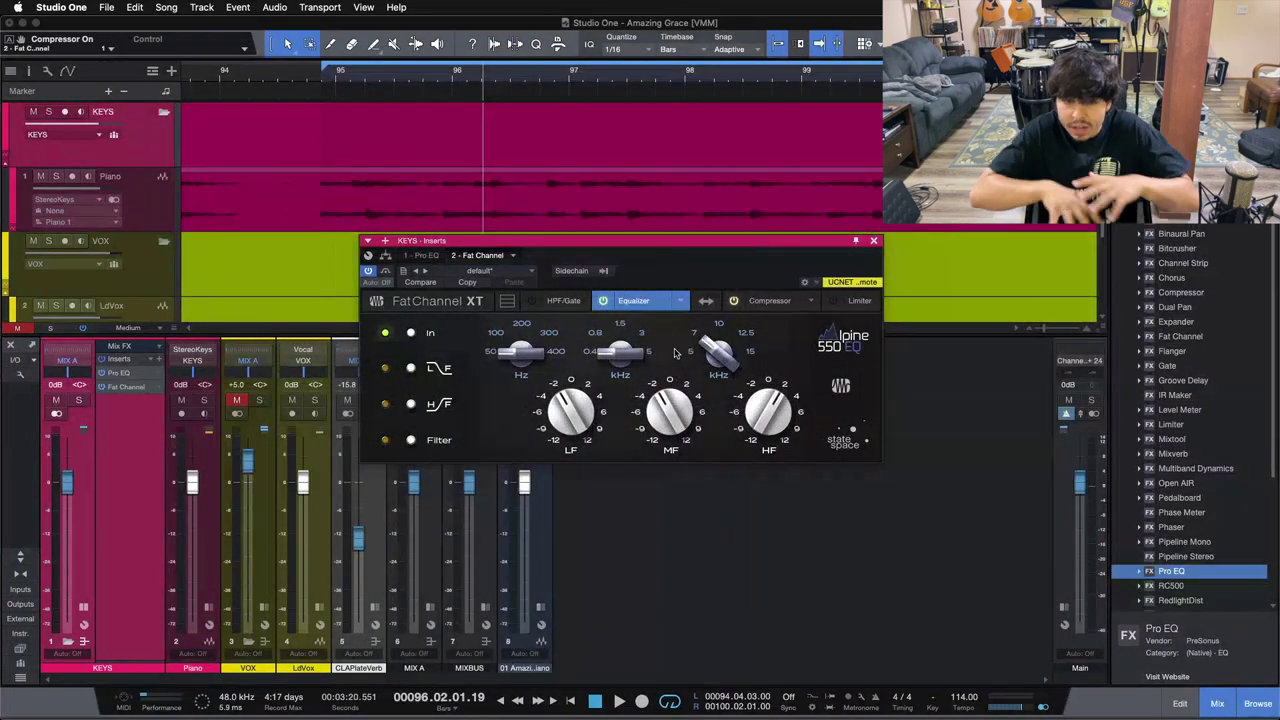
pyautogui.click(765, 301)
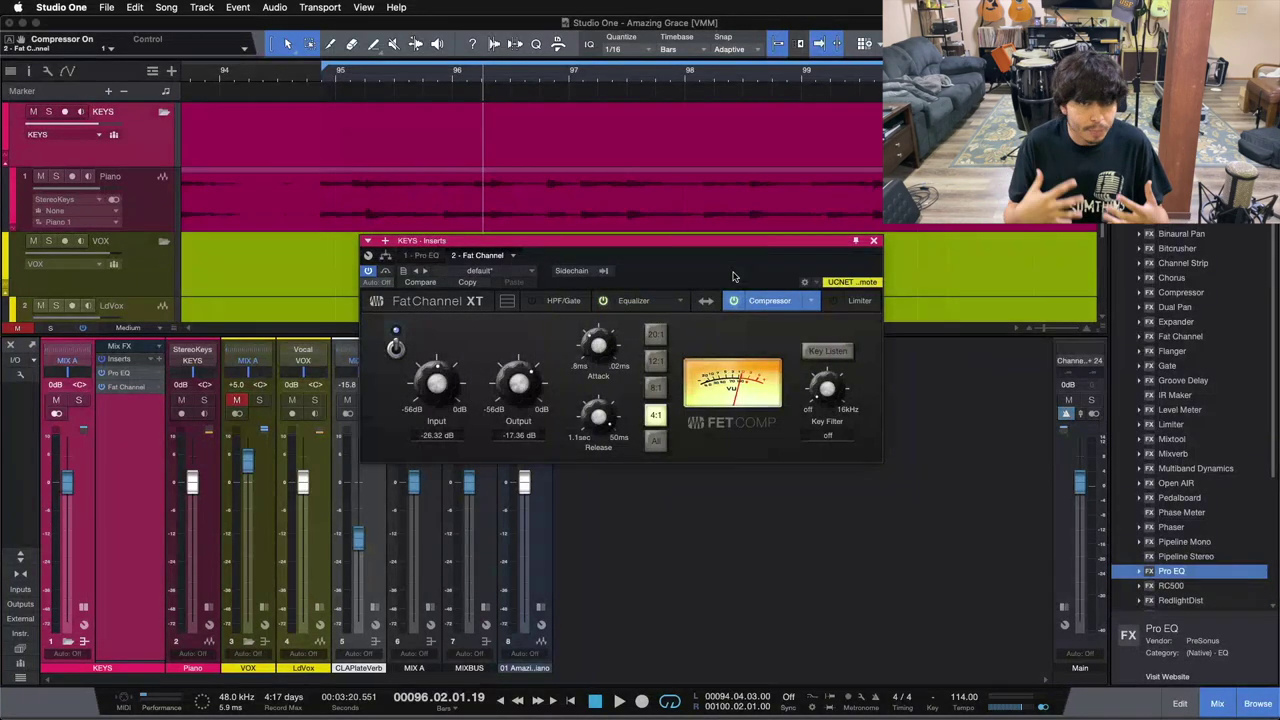